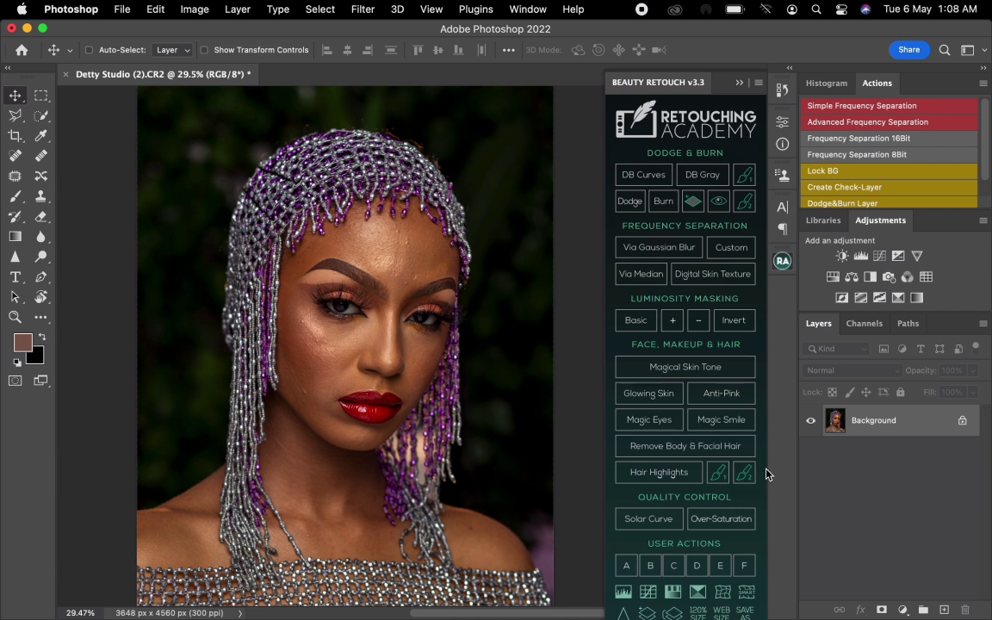
Duplicate the Background layer twice, naming the upper copy 1 and the lower copy 2
key(super+j)
key(super+j)
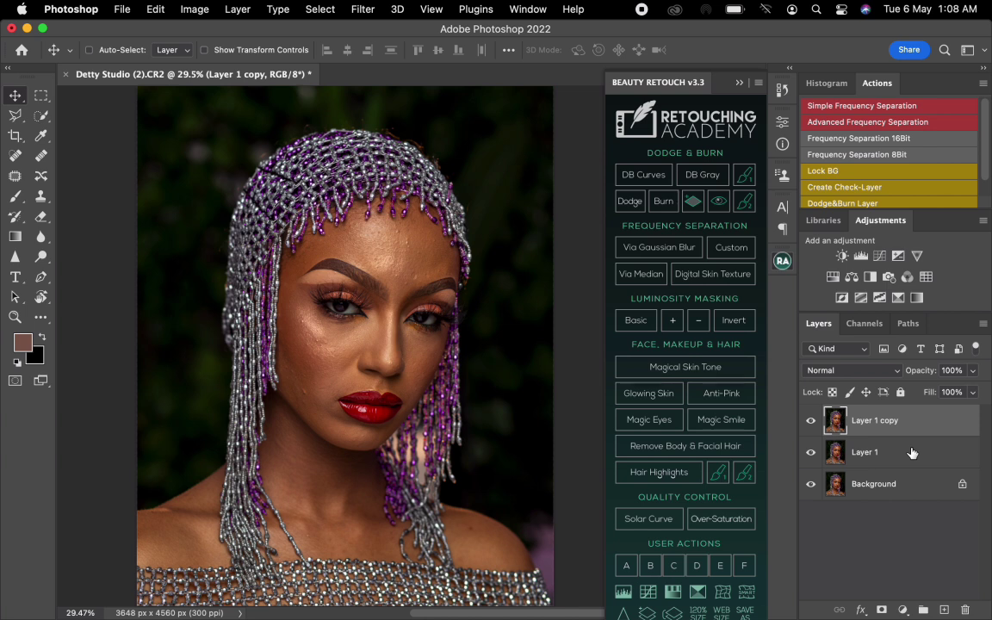
click(911, 455)
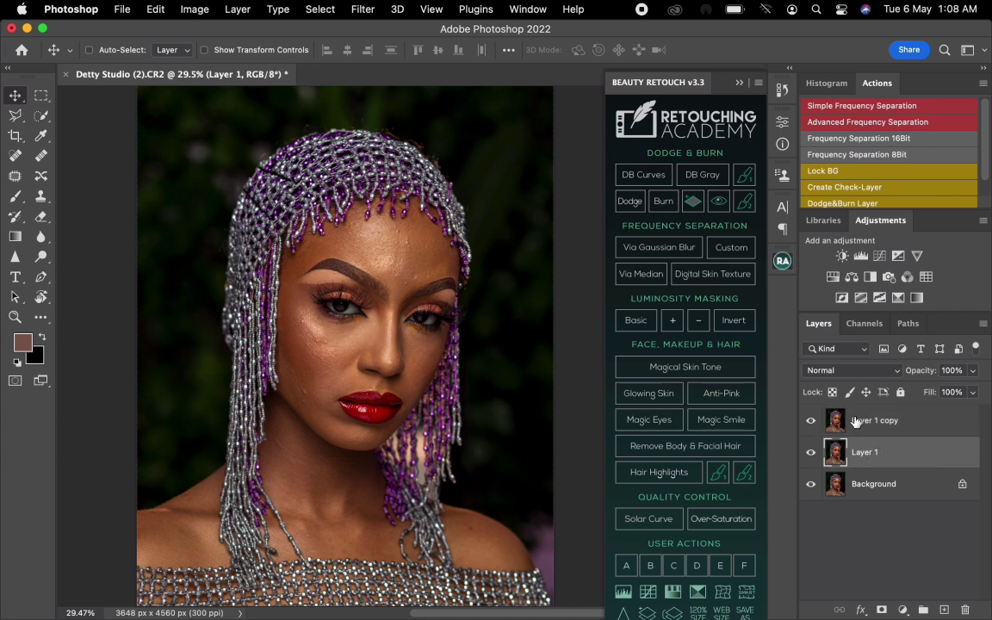
double_click(864, 420)
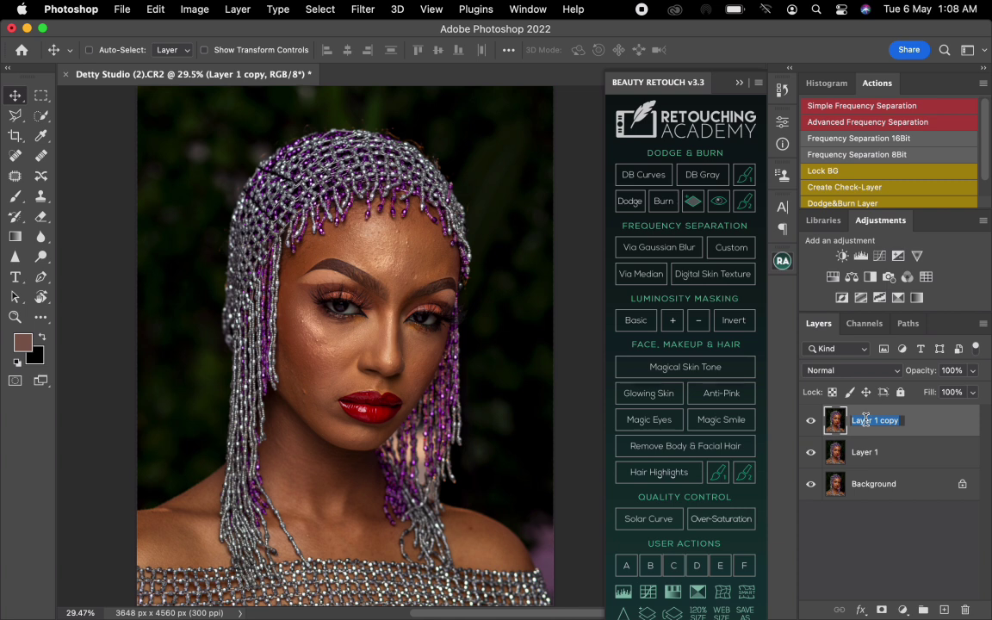
text(1)
key(Return)
double_click(871, 454)
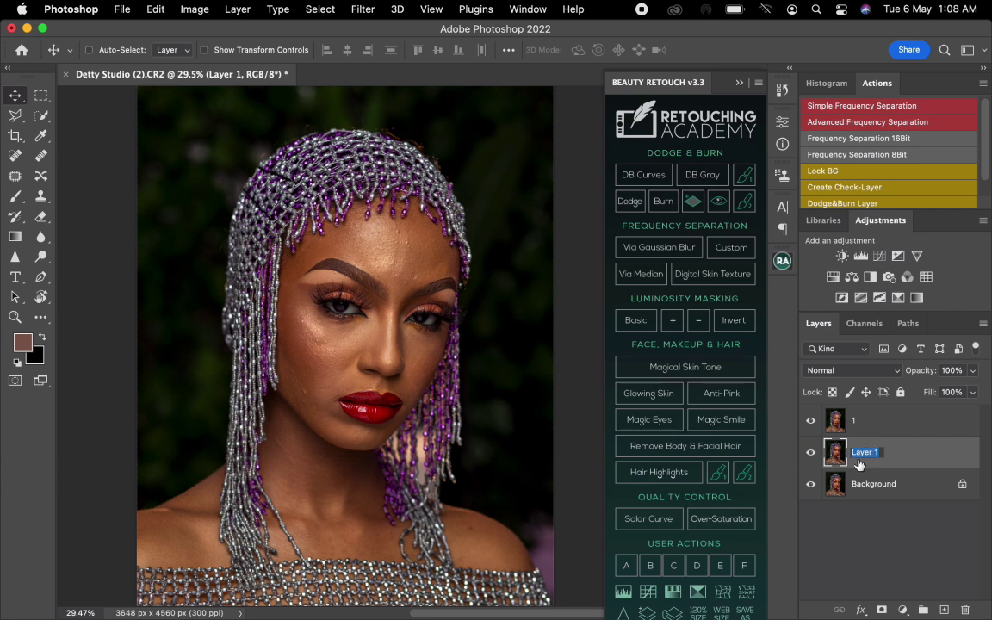
text(2)
key(Return)
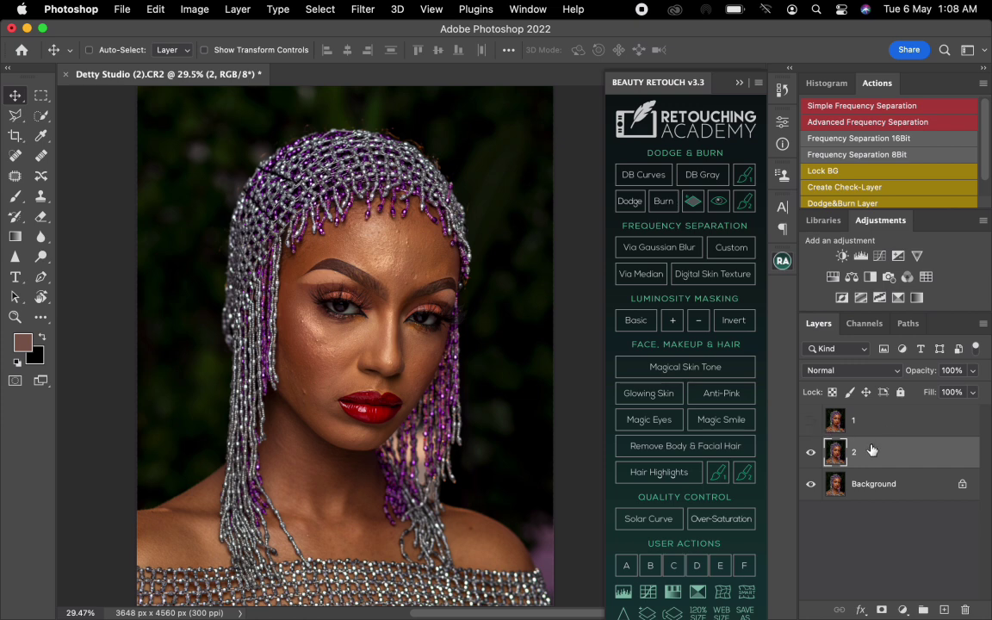
Apply a Gaussian Blur with a radius of 4 pixels to layer 2
click(363, 9)
mouse_move(371, 208)
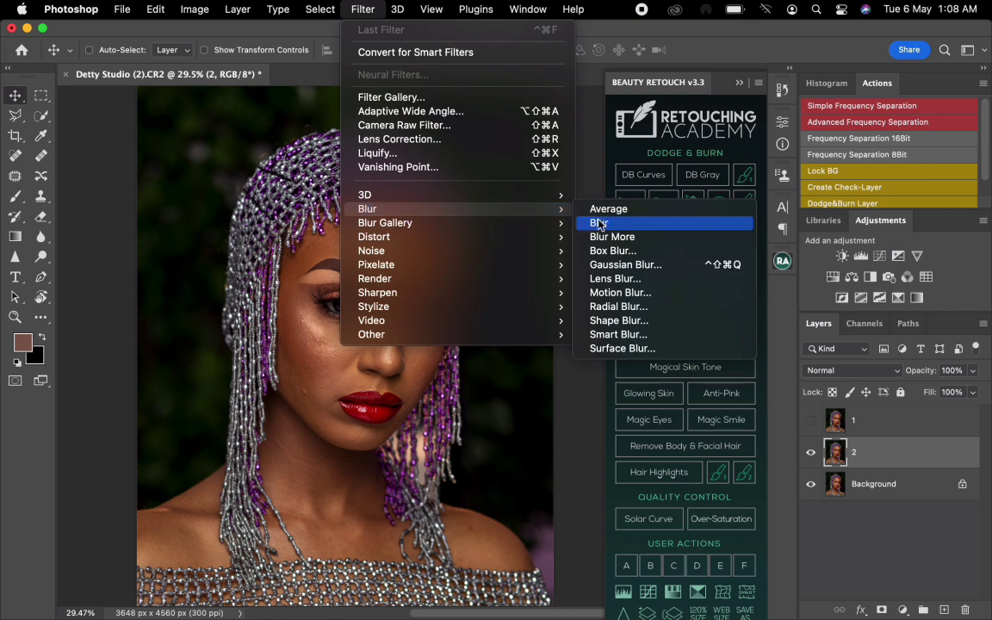
click(632, 267)
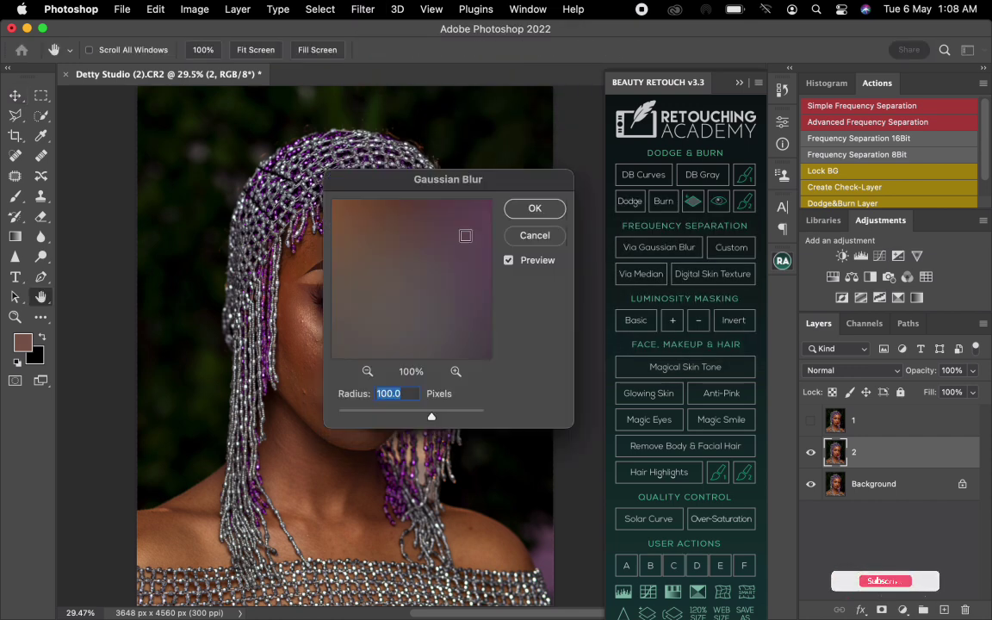
text(4)
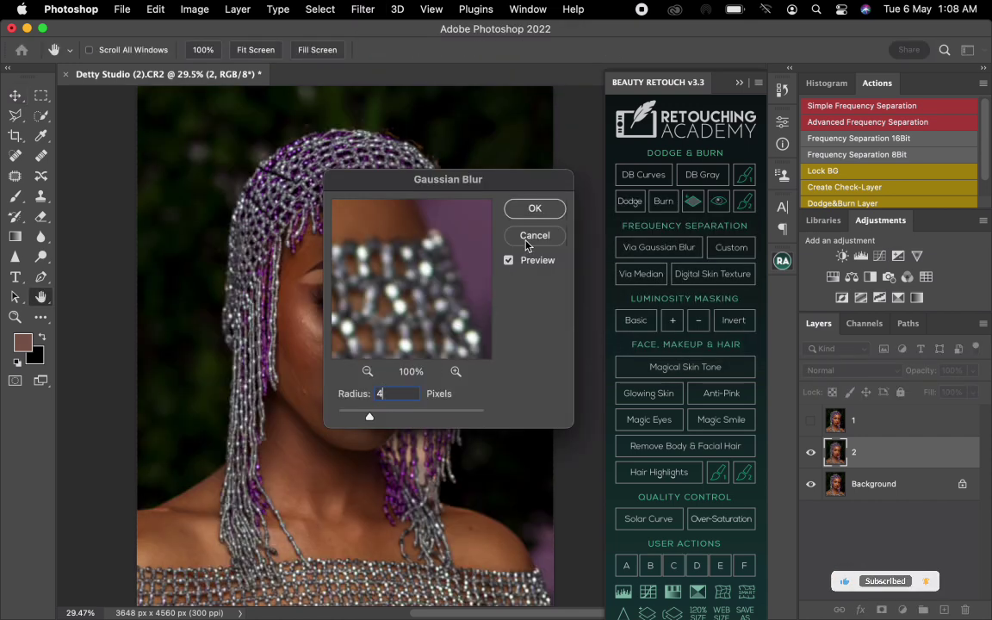
click(535, 210)
key(v)
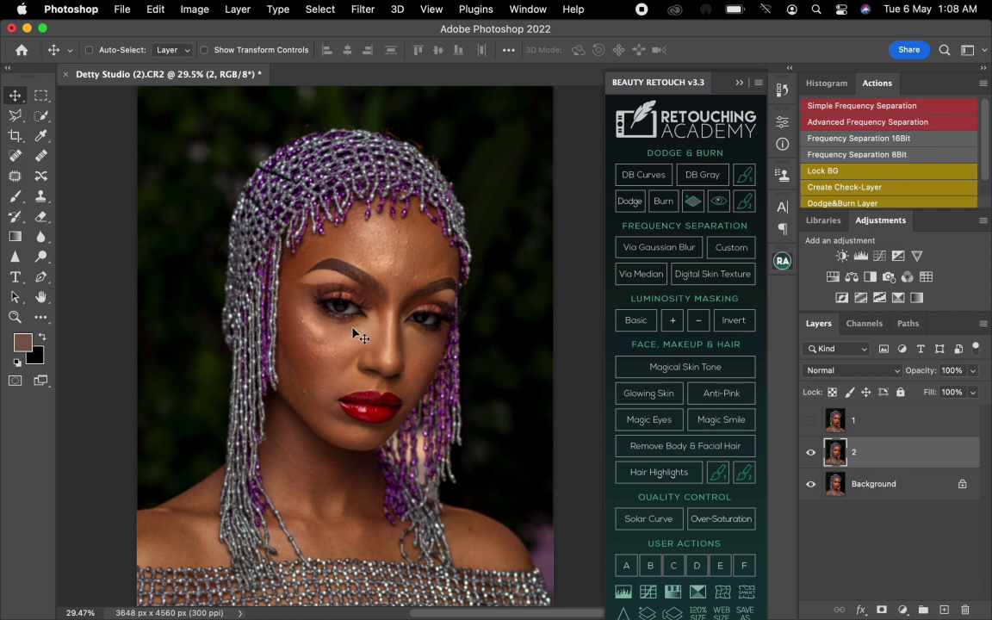
Show layer 1 and use Apply Image on it with layer 2 as the source, Subtract blending, scale 2 and offset 128
click(877, 425)
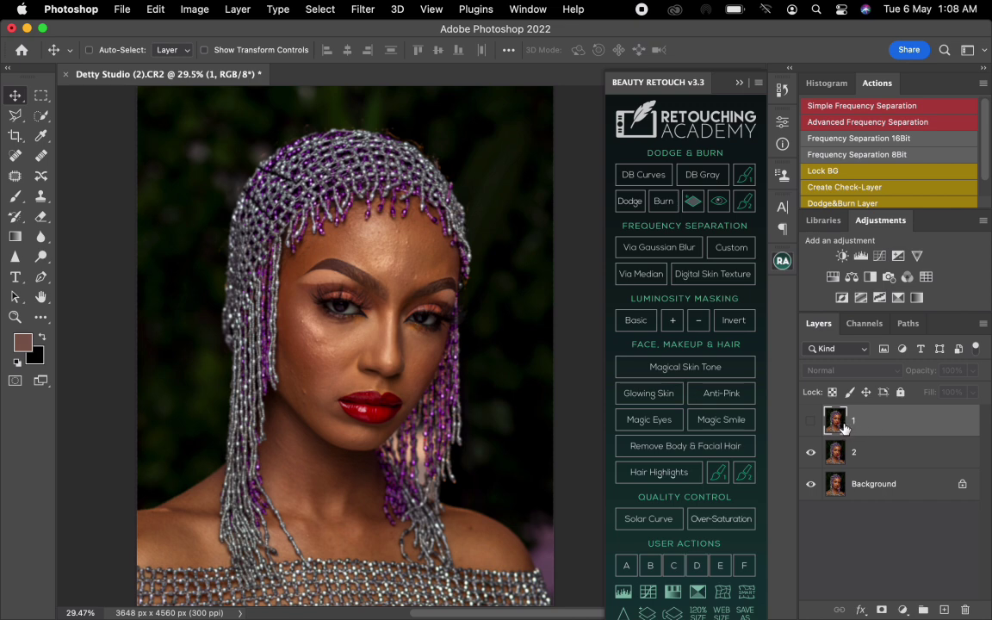
click(811, 421)
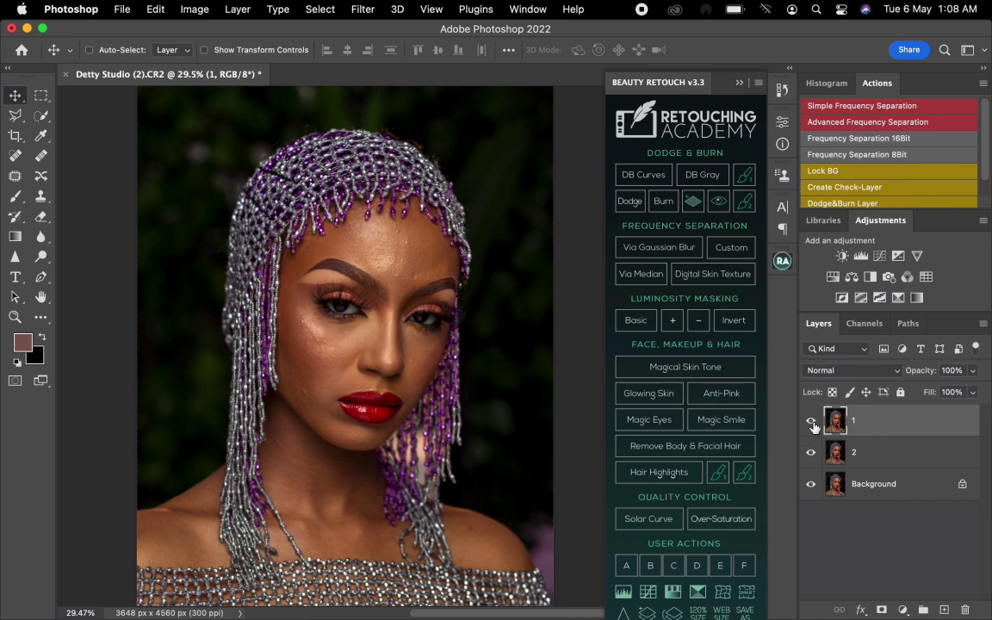
click(192, 11)
mouse_move(207, 57)
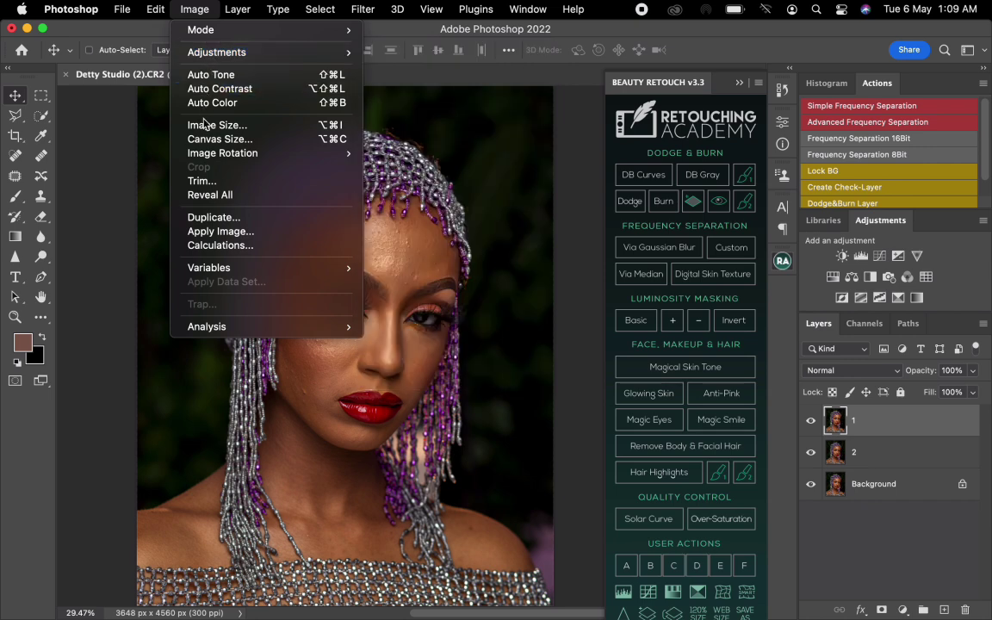
click(230, 231)
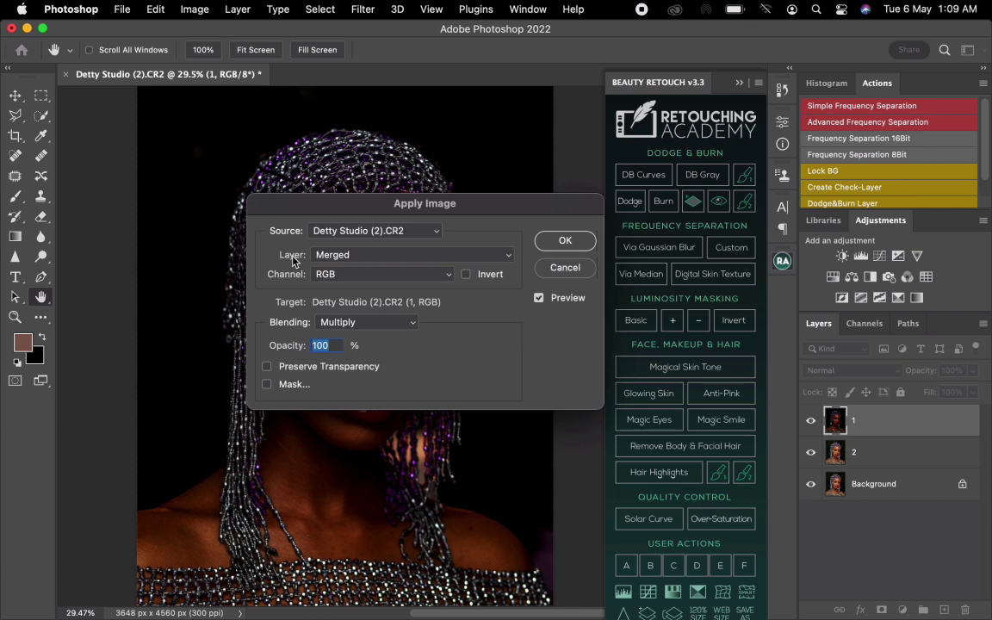
click(372, 256)
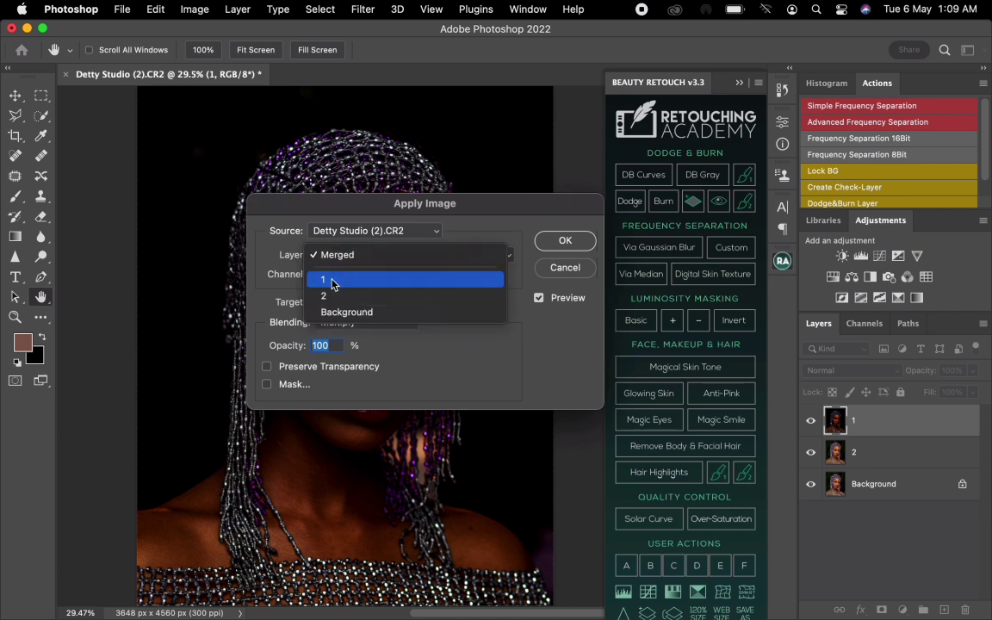
click(327, 298)
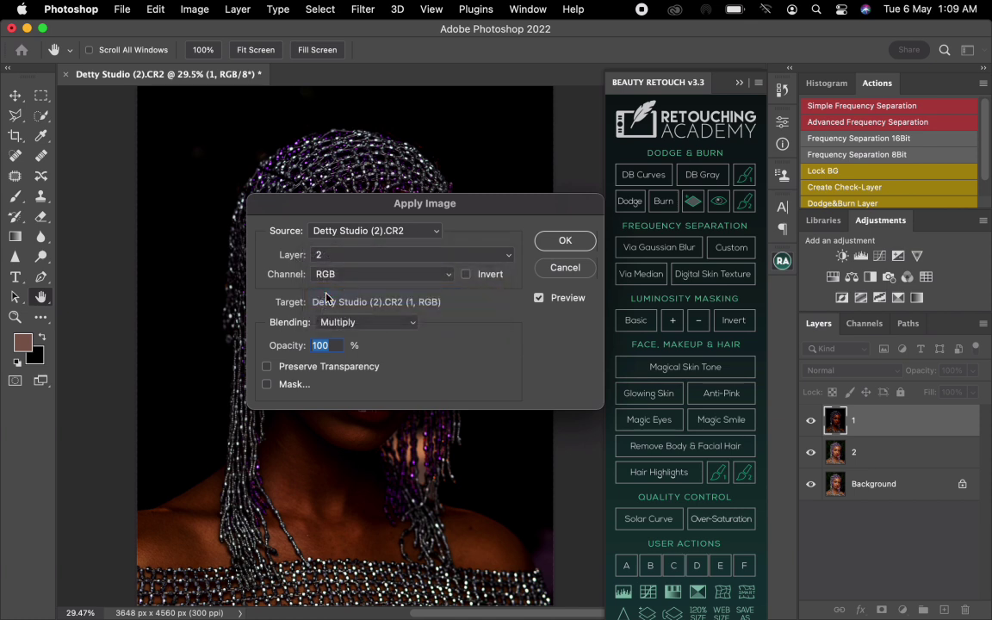
click(400, 325)
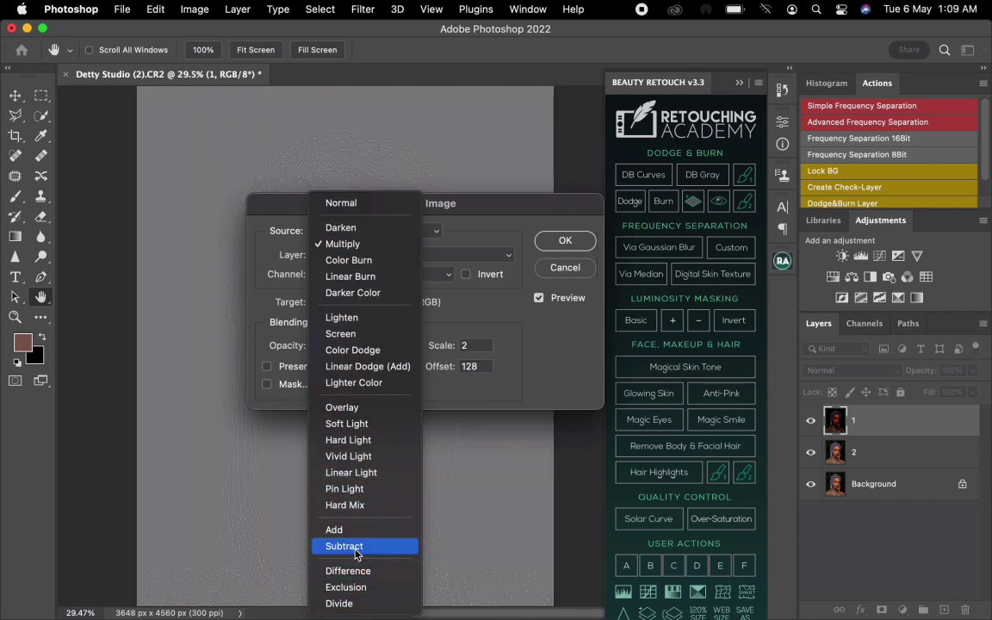
click(362, 548)
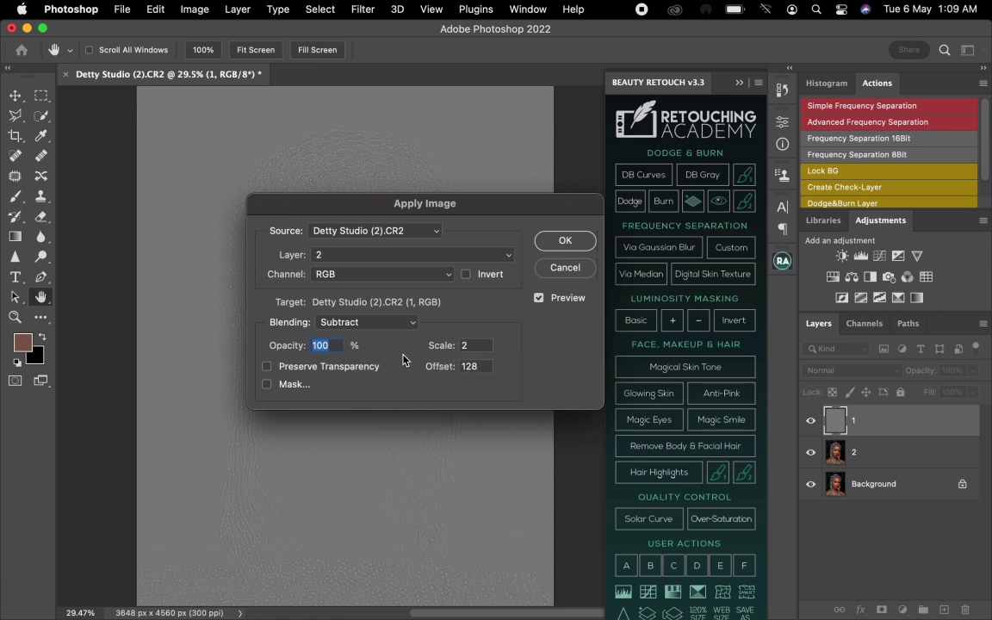
click(555, 240)
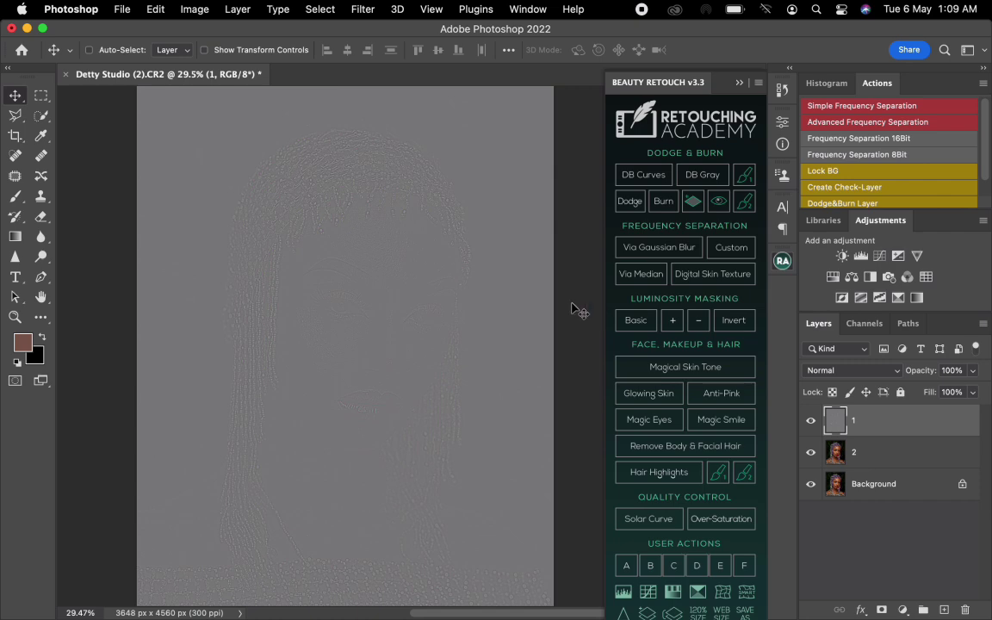
Set layer 1's blend mode to Linear Light and put layers 1 and 2 into a group
click(840, 374)
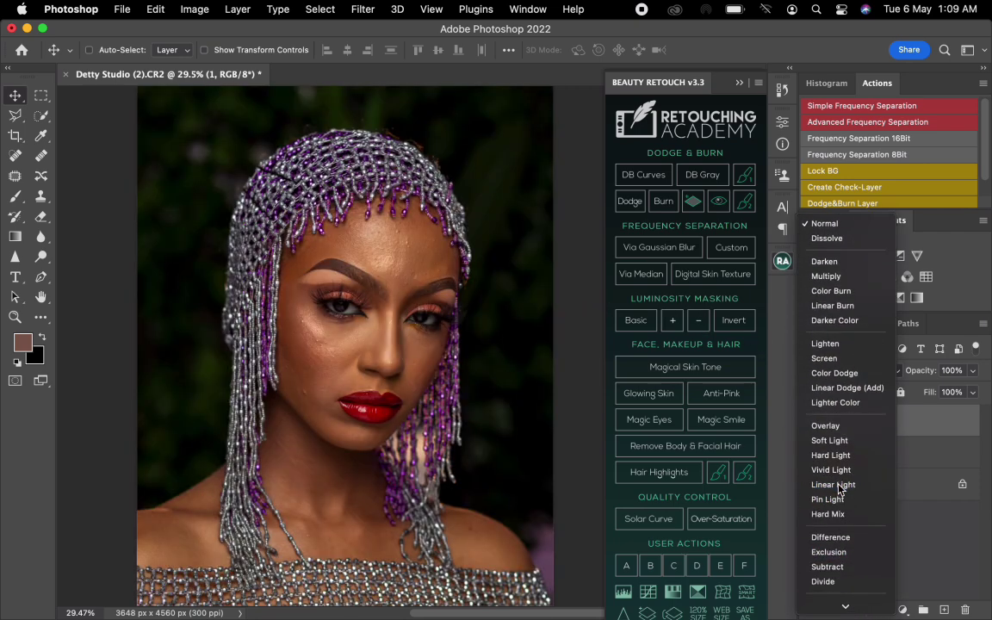
click(840, 486)
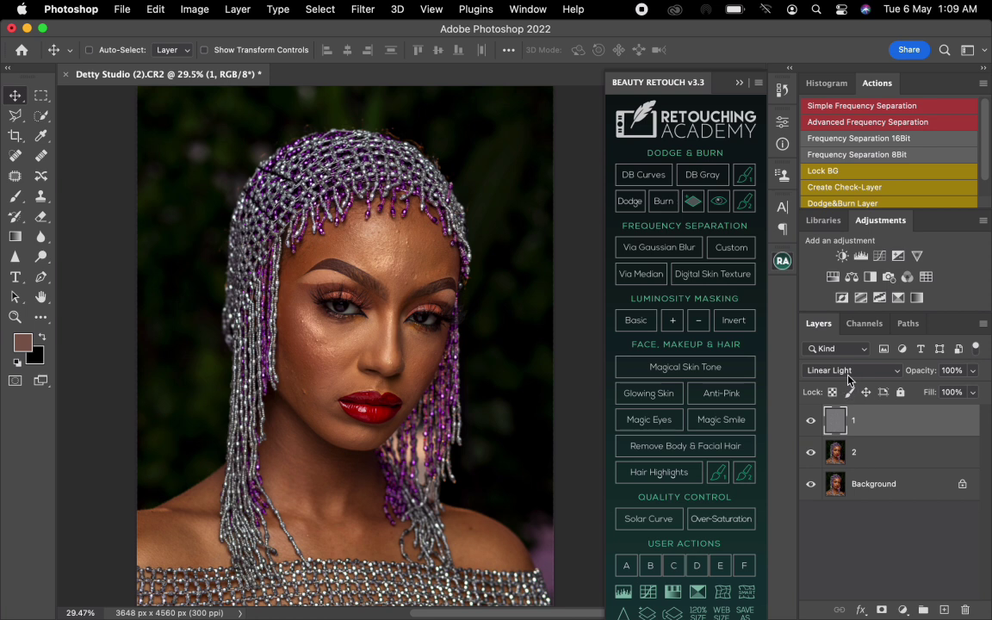
shift+click(878, 457)
drag(879, 456, 923, 610)
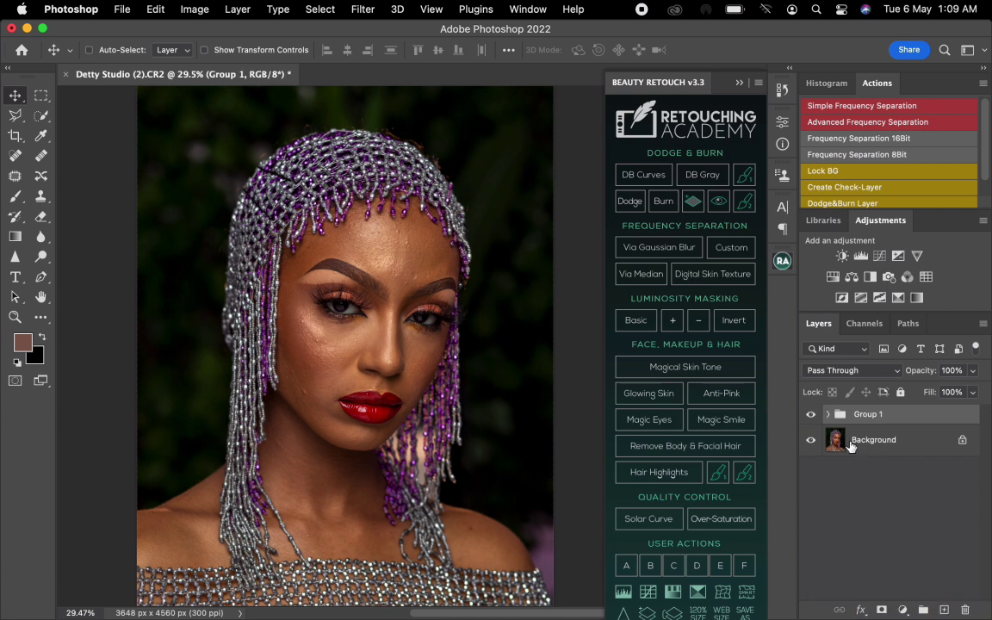
Select layer 2 inside the group and ready the Mixer Brush tool with a cleaned brush
click(829, 414)
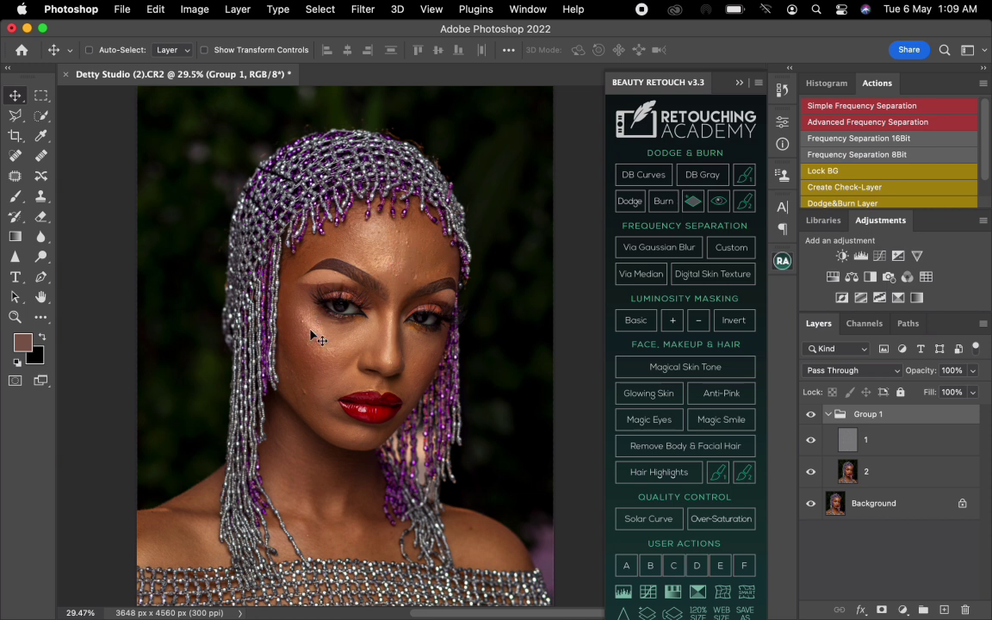
click(878, 445)
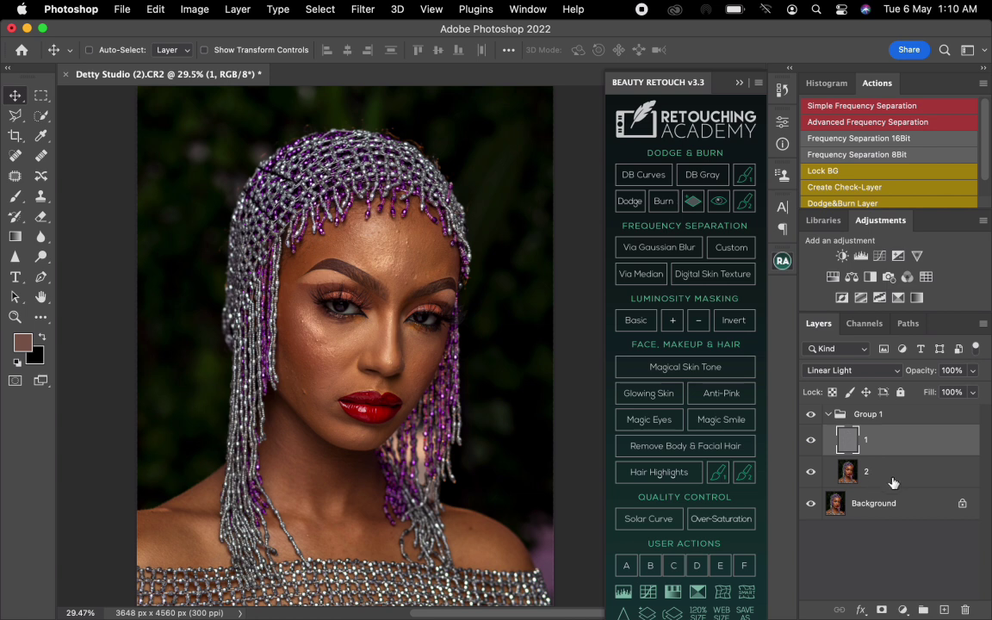
click(840, 475)
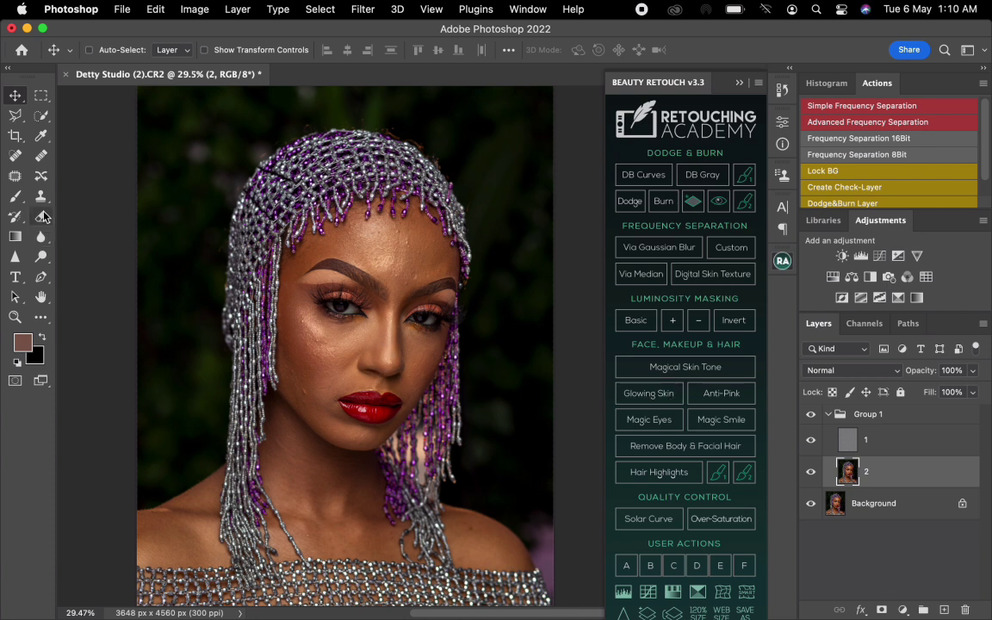
click(40, 316)
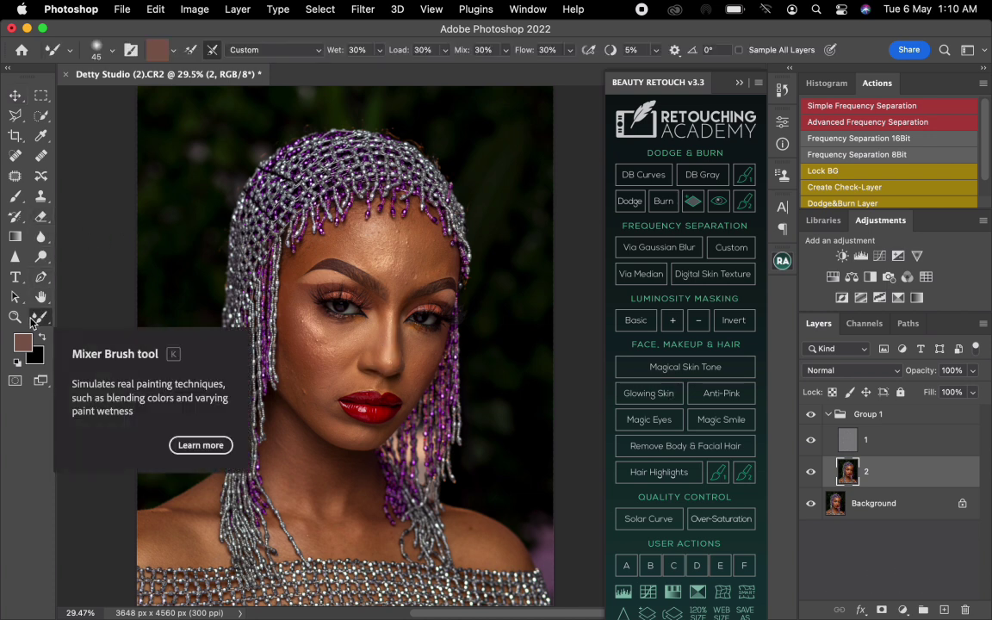
click(159, 50)
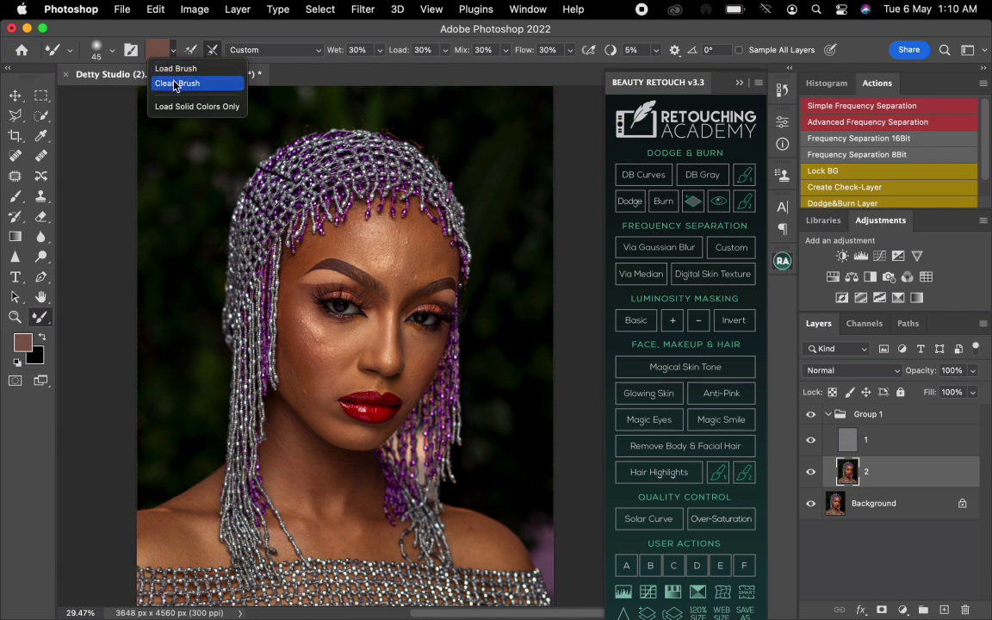
click(175, 84)
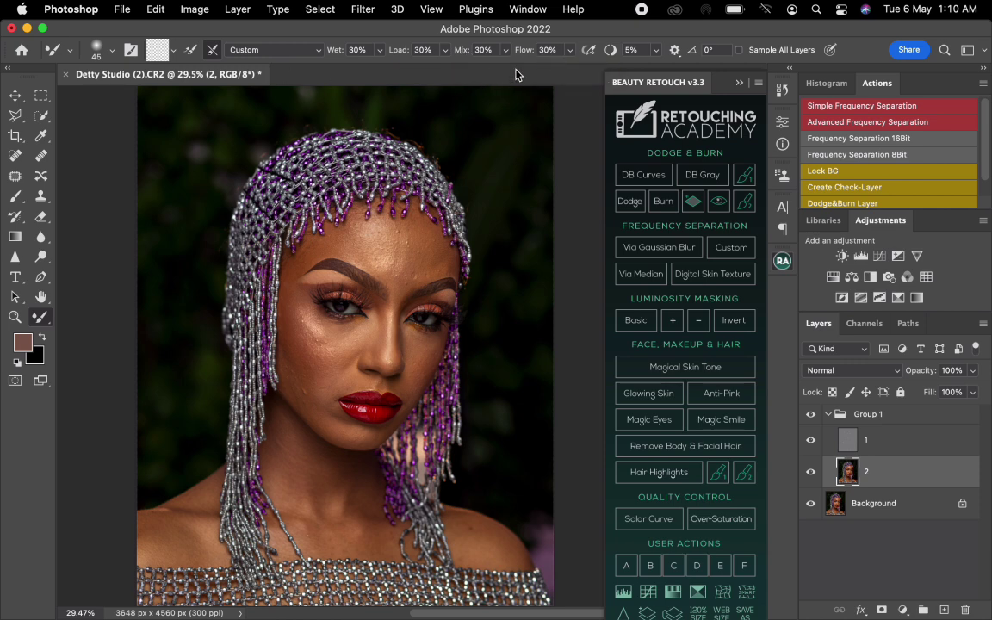
Smooth layer 2's skin tones on the forehead above the image-left eyebrow with the Mixer Brush enlarged to 200–250
scroll(375, 287, up, 5)
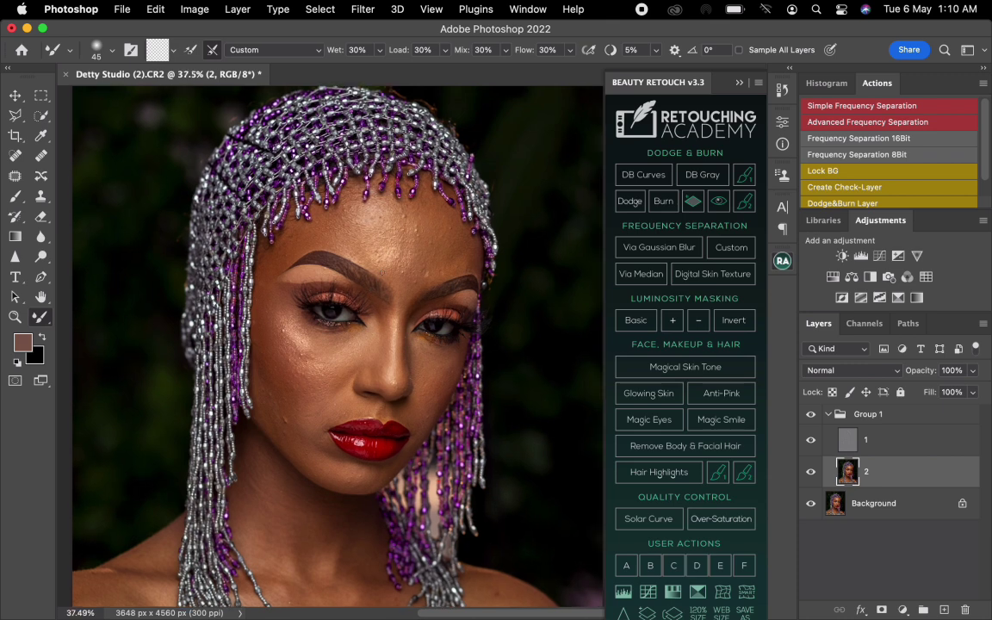
scroll(381, 272, up, 1)
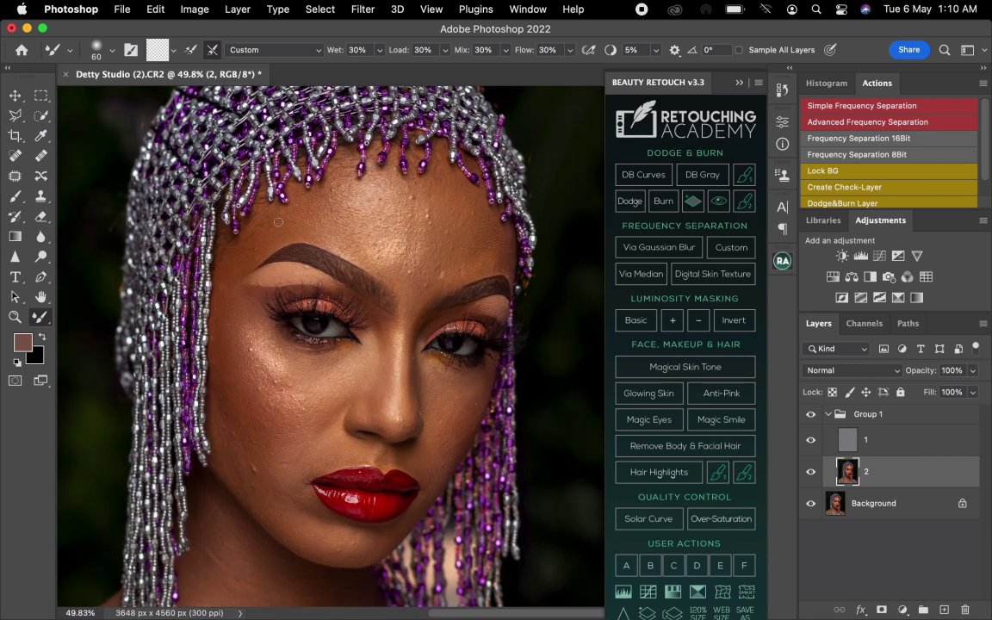
key(bracketright)
key(bracketright)
key(bracketright)
key(bracketright)
key(bracketright)
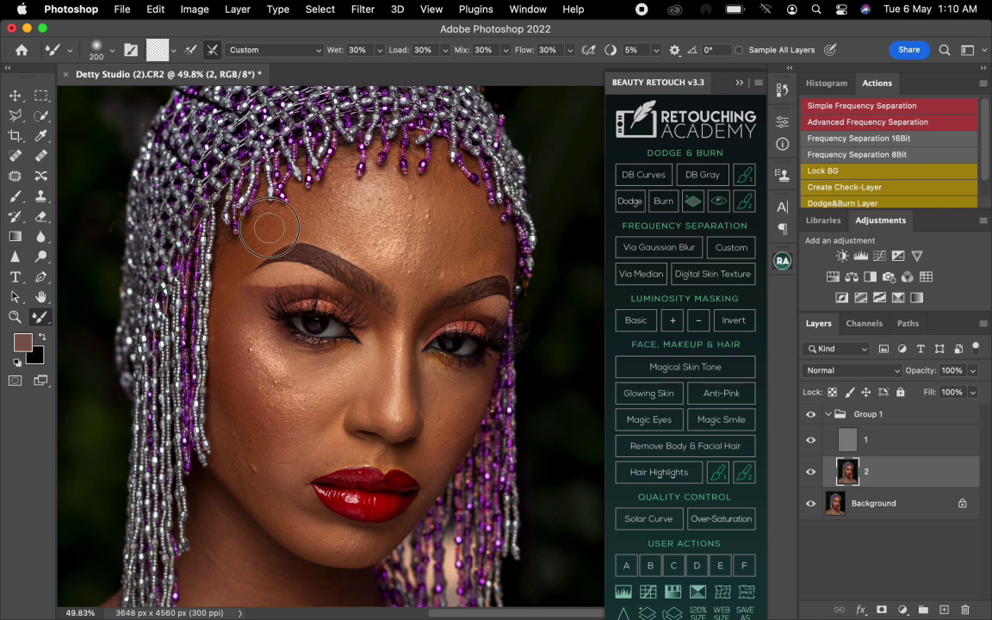
key(bracketright)
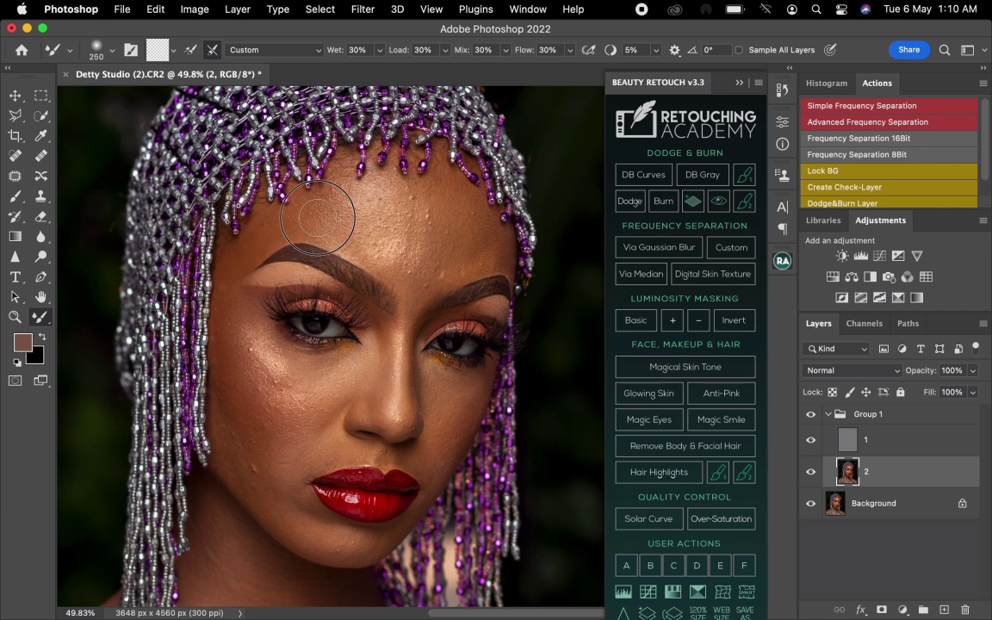
Blend the bright highlight in the middle of the forehead, varying the Mixer Brush size between 175 and 400
key(bracketleft)
key(bracketright)
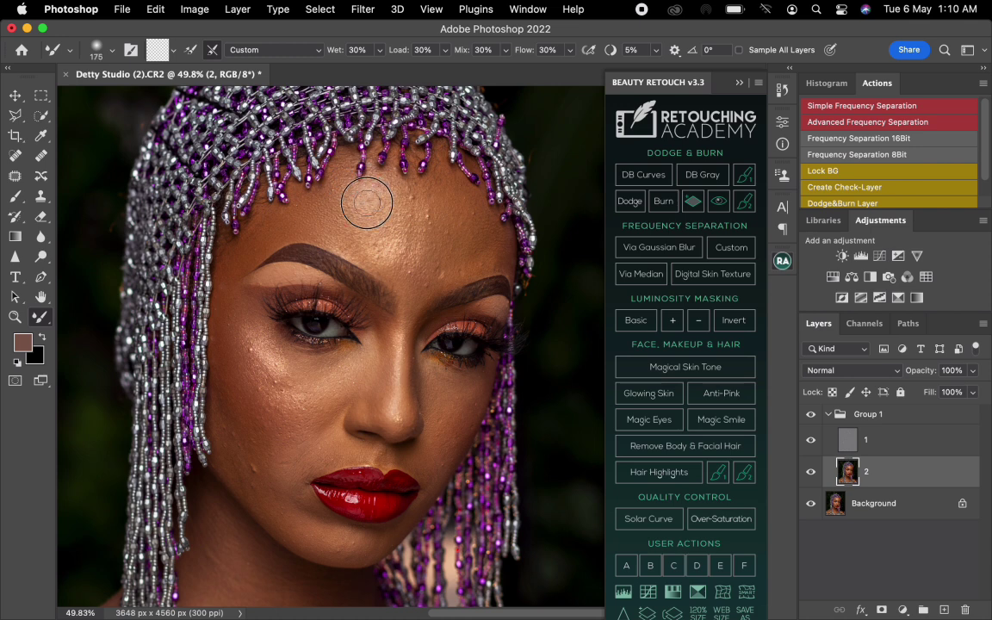
key(bracketright)
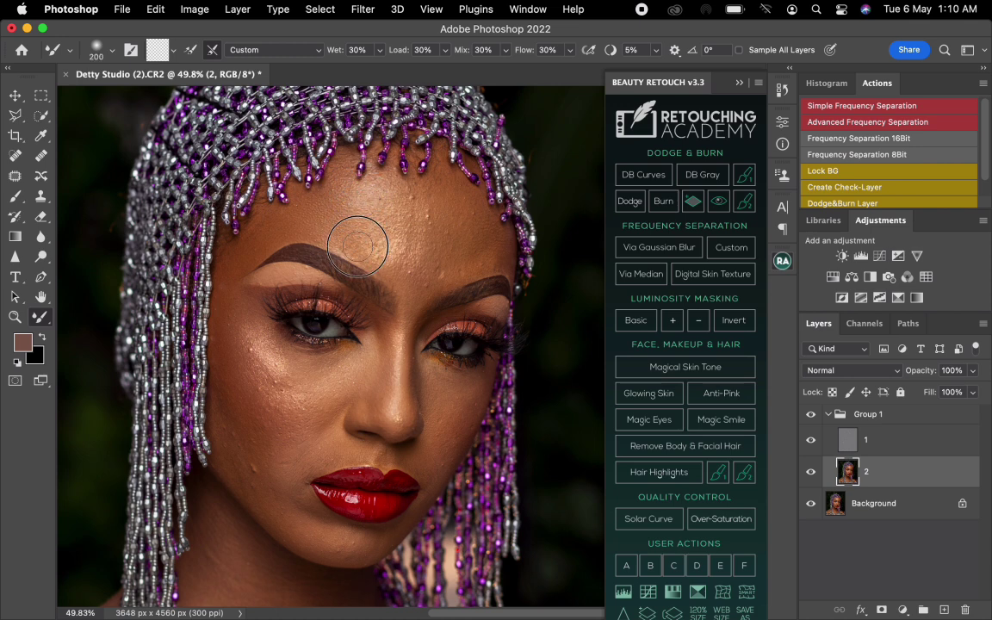
key(bracketright)
key(bracketright)
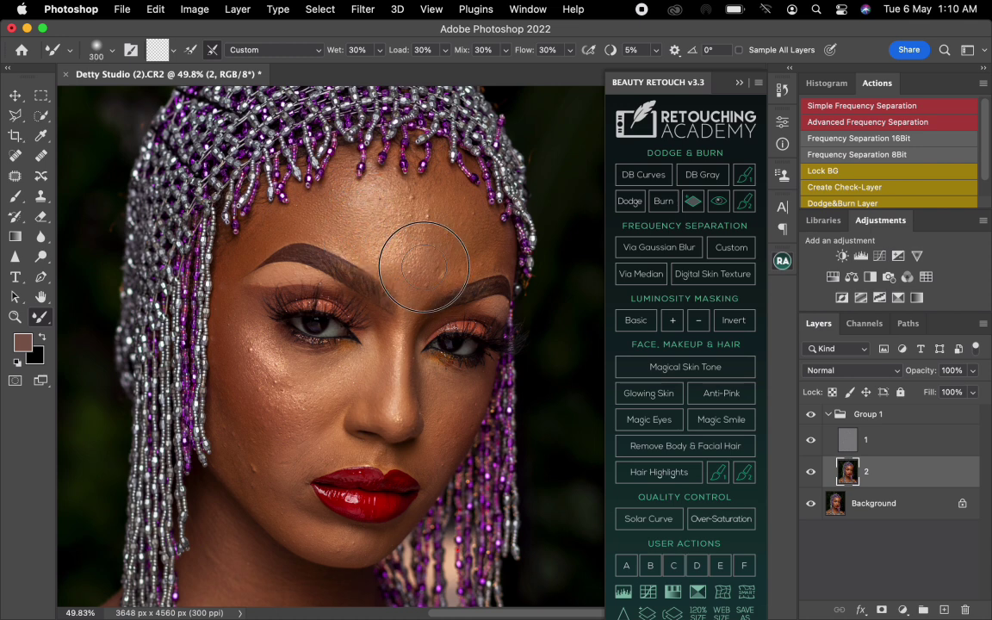
key(bracketright)
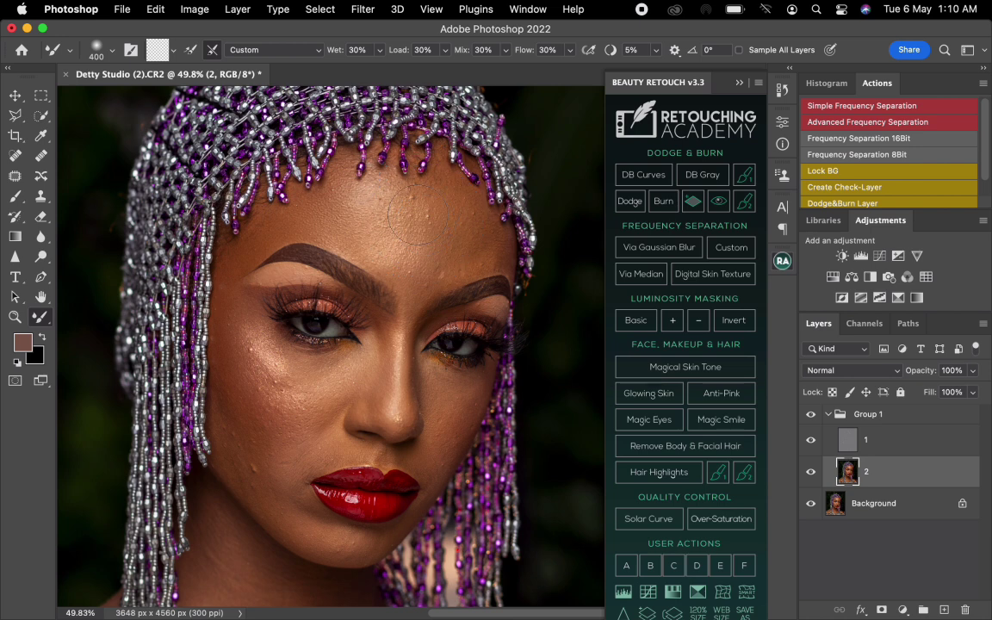
Even out the remaining forehead tones from the hairline to between the eyebrows with the Mixer Brush at 250 to 400
key(bracketleft)
key(bracketleft)
key(bracketleft)
key(bracketright)
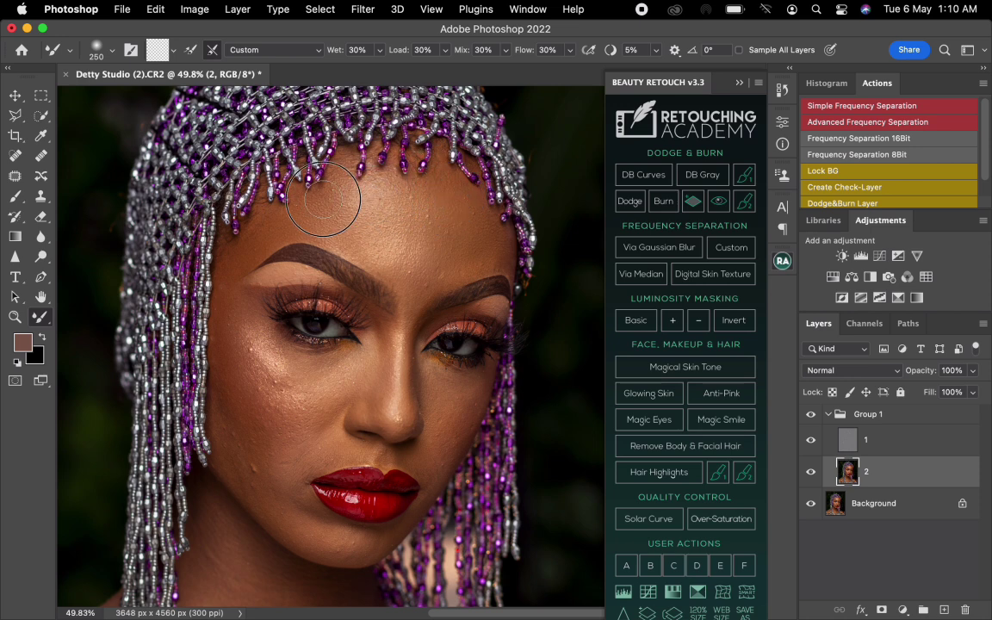
key(bracketright)
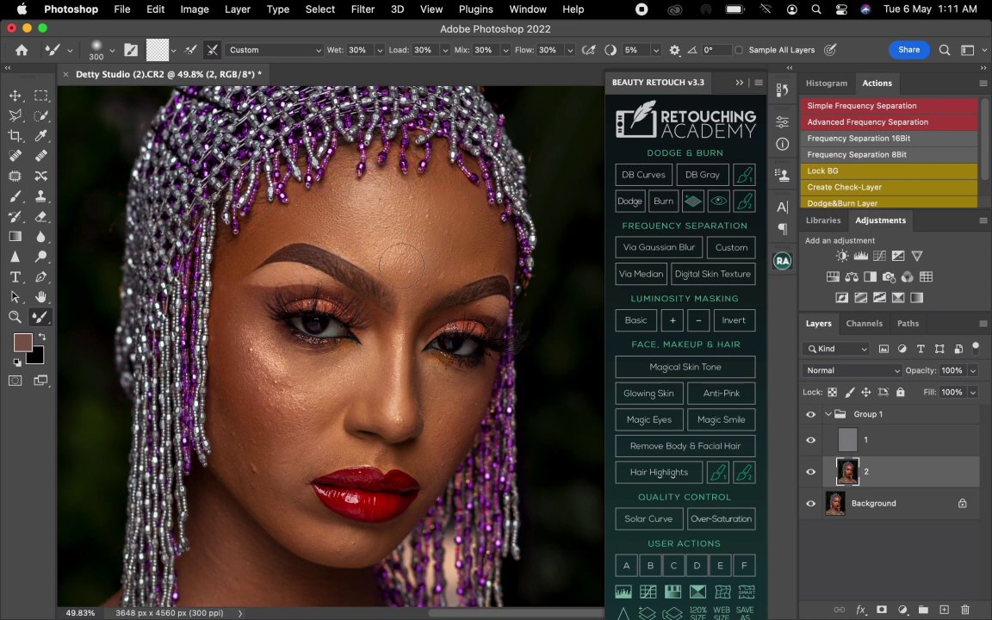
key(bracketright)
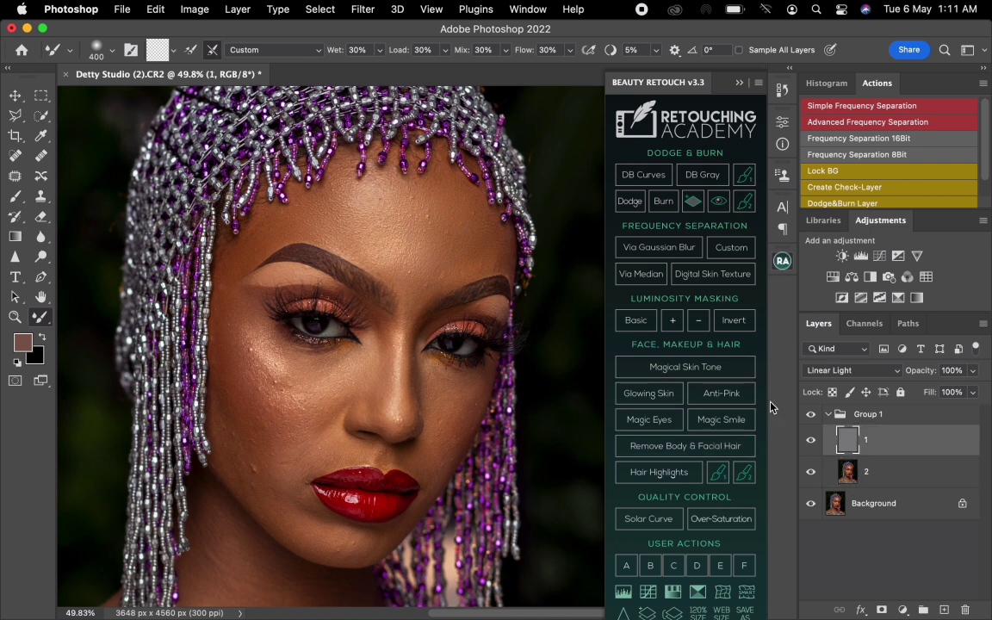
Remove the forehead bumps on texture layer 1 with the Clone Stamp at size 40, sampling clean skin nearby
click(41, 195)
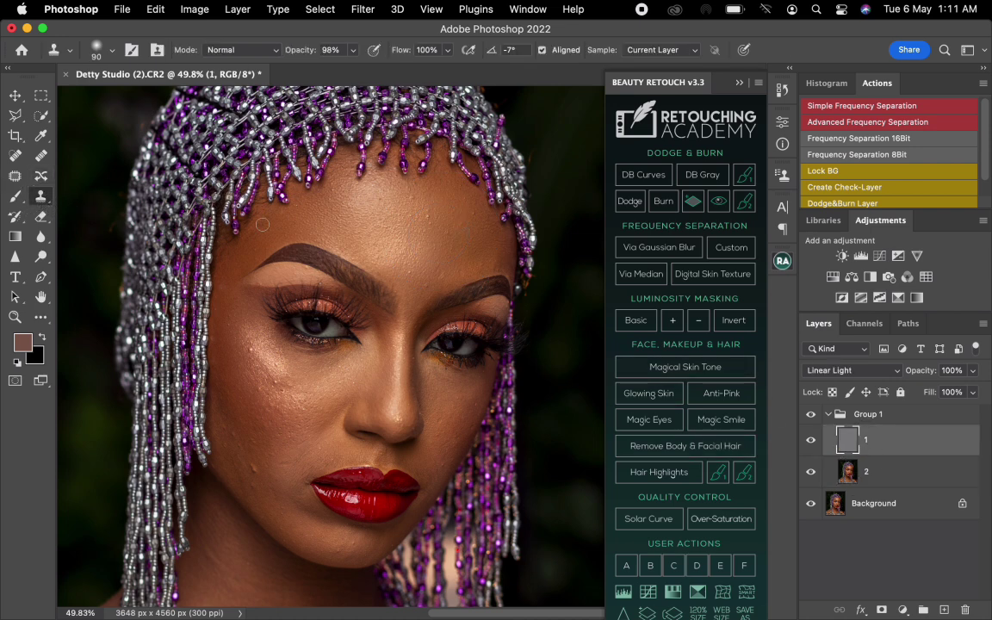
key(bracketleft)
key(bracketleft)
key(bracketleft)
key(bracketleft)
key(bracketleft)
alt+click(374, 191)
alt+click(447, 228)
alt+click(480, 255)
Clone away the blemishes on the image-left cheek and jawline of layer 1 using clean skin samples
alt+click(260, 378)
click(224, 430)
alt+click(229, 433)
drag(223, 446, 228, 448)
alt+click(253, 455)
drag(248, 488, 232, 460)
Return to layer 2 and refine the forehead tones with the Mixer Brush at size 250
click(891, 476)
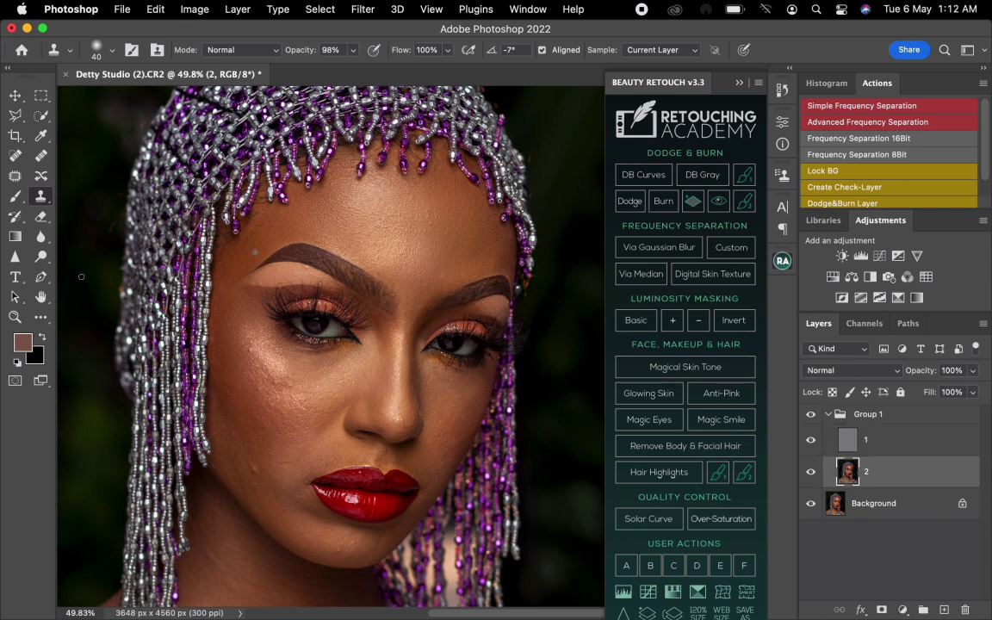
key(b)
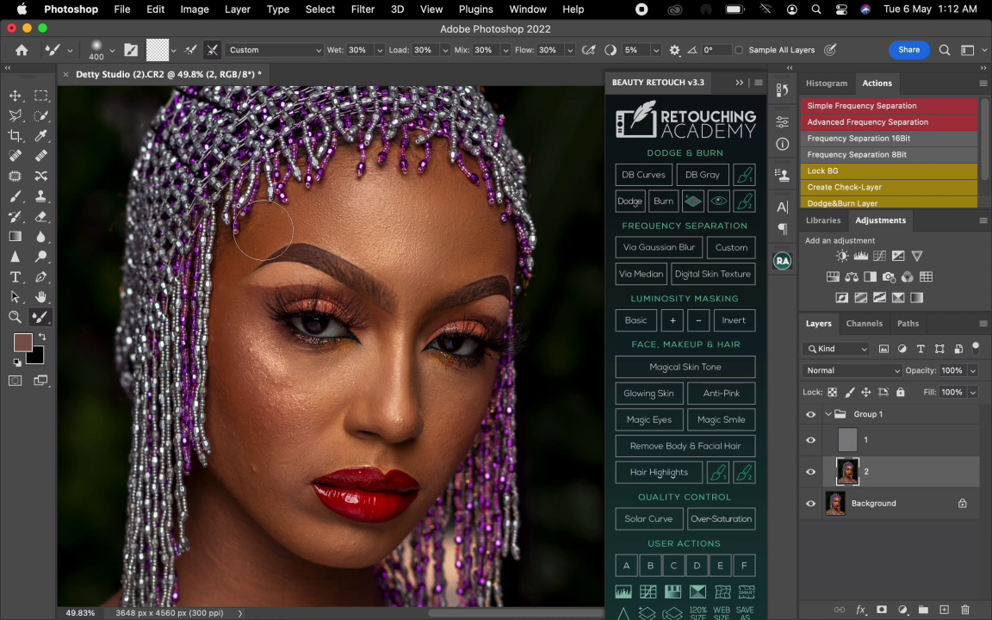
key(bracketleft)
key(bracketleft)
key(bracketright)
key(bracketright)
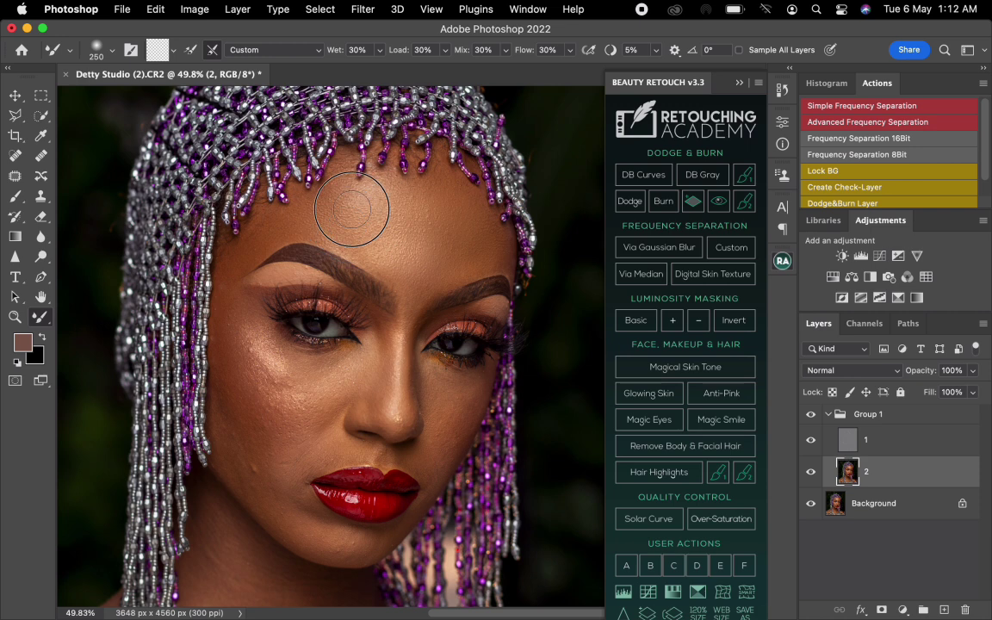
Blend the skin under the image-left eyebrow and at the temple with the Mixer Brush at 150 to 250
key(bracketleft)
key(bracketleft)
key(bracketleft)
key(bracketleft)
key(bracketright)
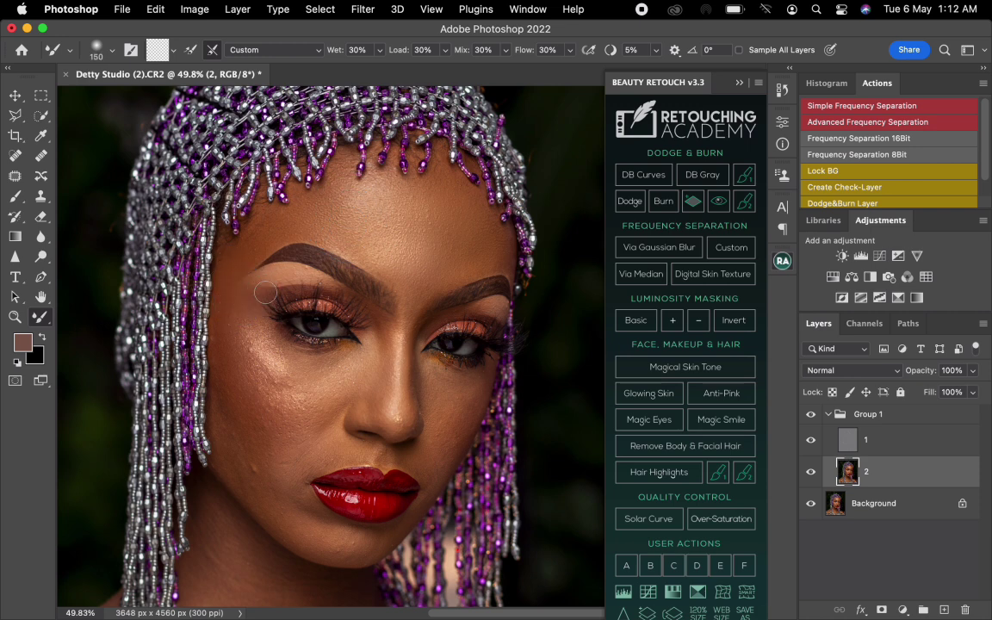
key(bracketright)
key(bracketright)
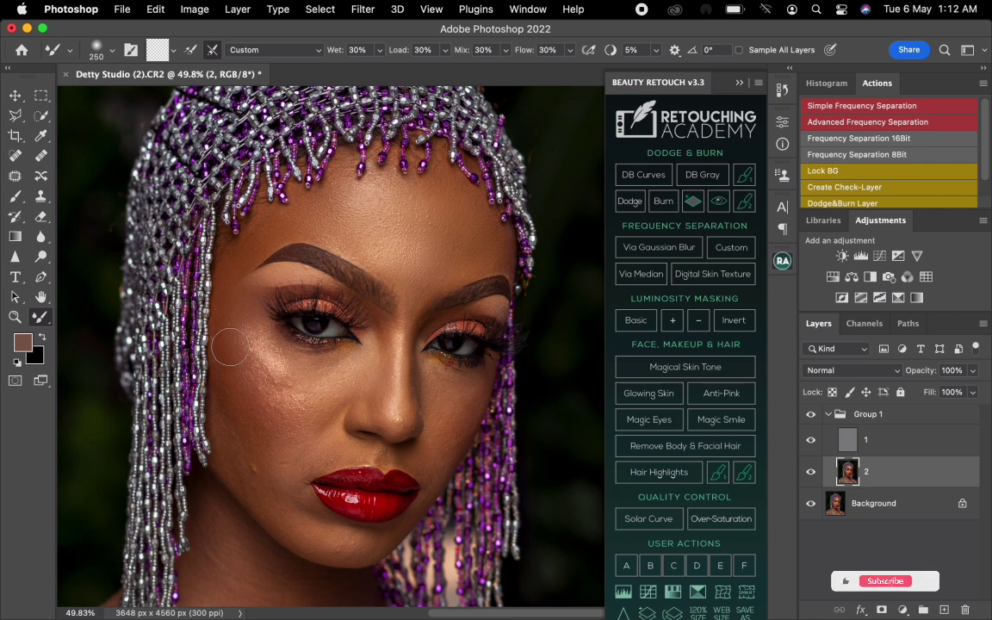
Smooth the highlight and uneven tones across the image-left cheek with the Mixer Brush at 300 to 400
key(bracketright)
mouse_move(242, 342)
mouse_down()
mouse_move(247, 318)
mouse_move(223, 386)
mouse_move(224, 433)
mouse_move(239, 421)
mouse_move(230, 452)
mouse_move(243, 473)
mouse_up()
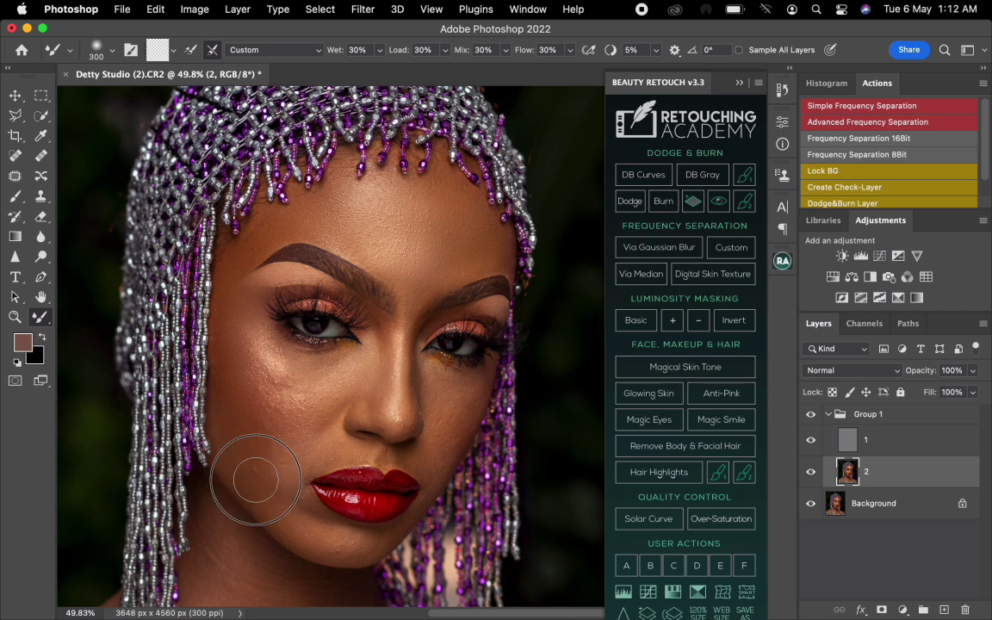
key(bracketright)
key(bracketright)
key(bracketleft)
key(bracketleft)
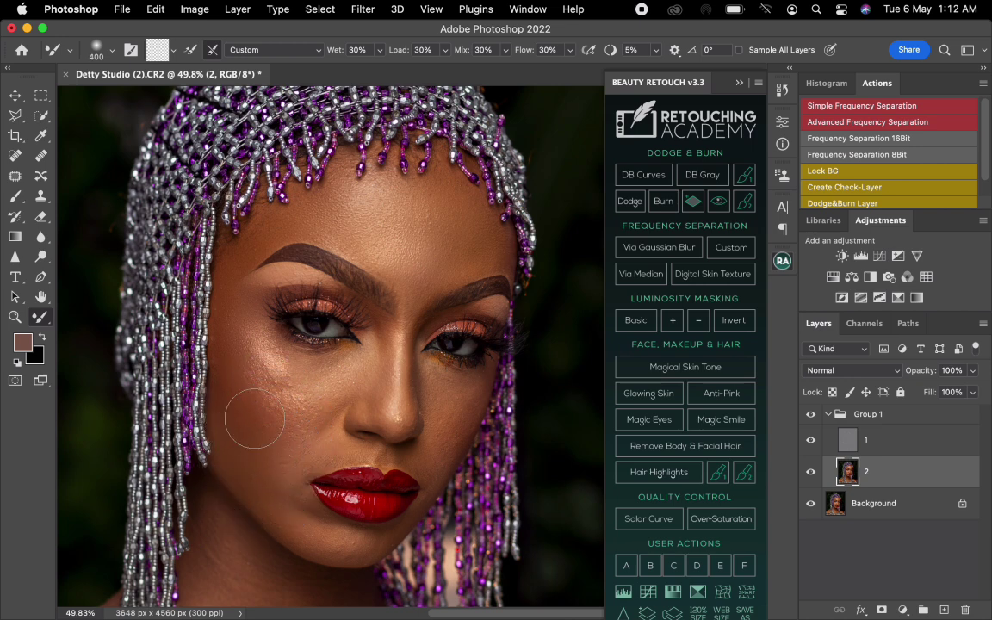
mouse_move(265, 388)
mouse_down()
mouse_move(259, 343)
mouse_move(231, 336)
mouse_move(271, 359)
mouse_move(276, 374)
mouse_up()
key(bracketright)
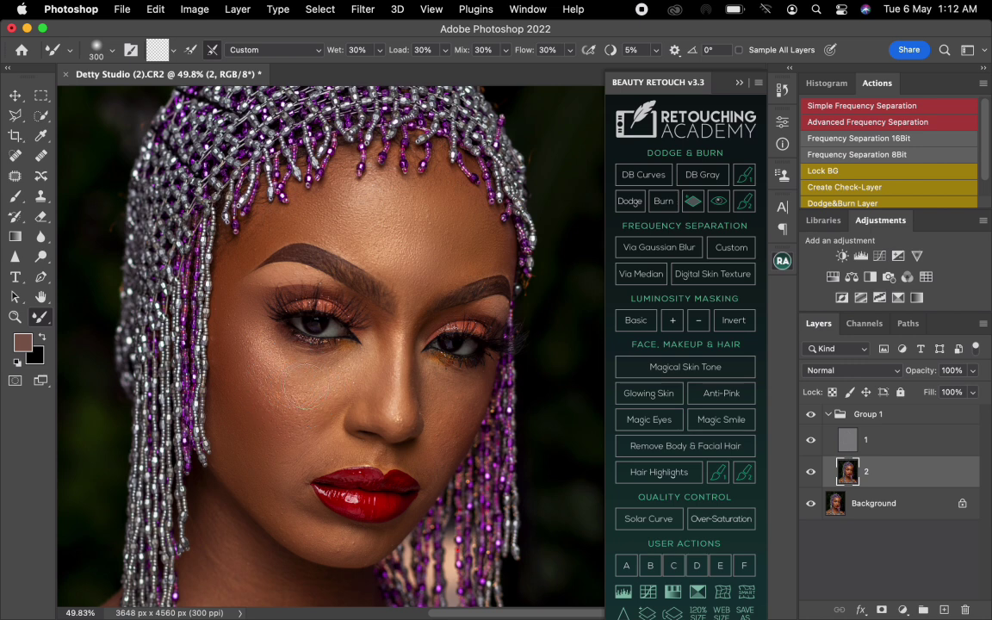
Blend the skin by the inner eye corner and down the side of the nose with the Mixer Brush at 125–150
key(bracketleft)
key(bracketleft)
key(bracketleft)
key(bracketleft)
drag(372, 324, 372, 337)
key(bracketright)
key(bracketright)
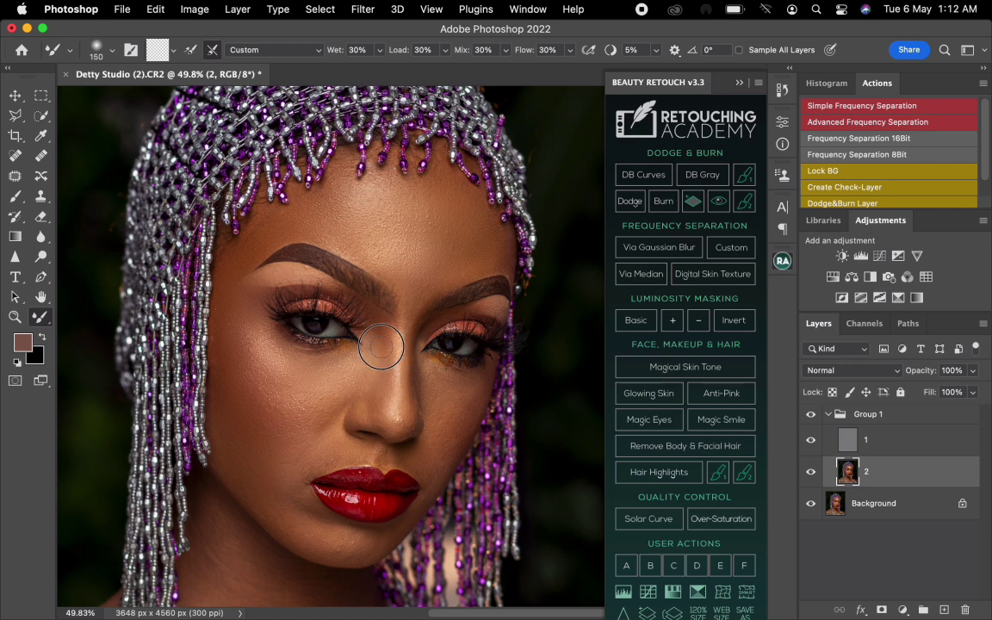
key(bracketleft)
key(bracketright)
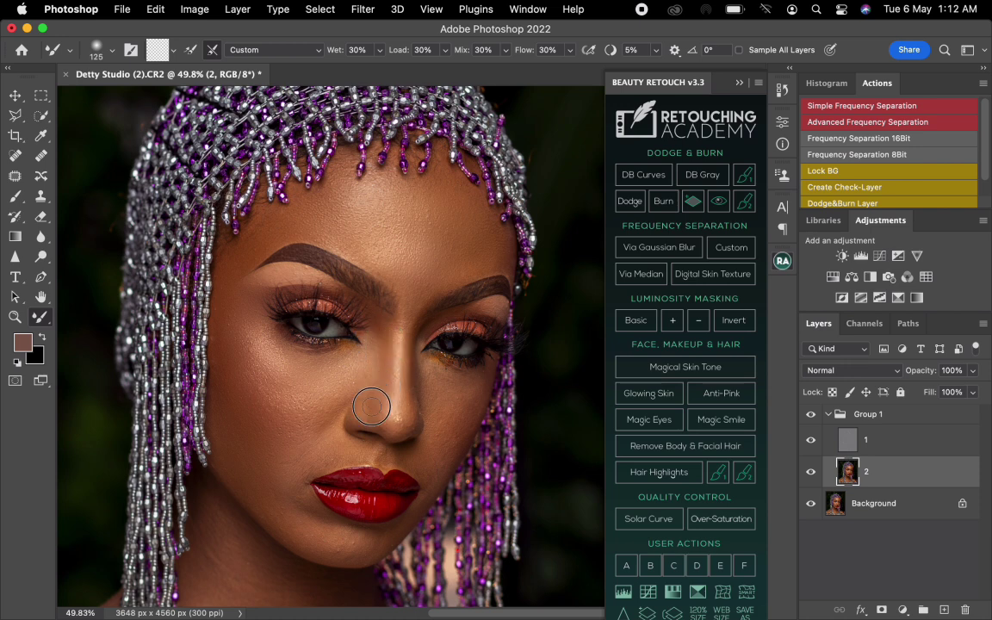
Smooth the nose bridge and the area between the eyebrows with the Mixer Brush at size 175
key(bracketright)
drag(388, 397, 397, 345)
key(bracketright)
key(bracketright)
key(bracketright)
key(bracketright)
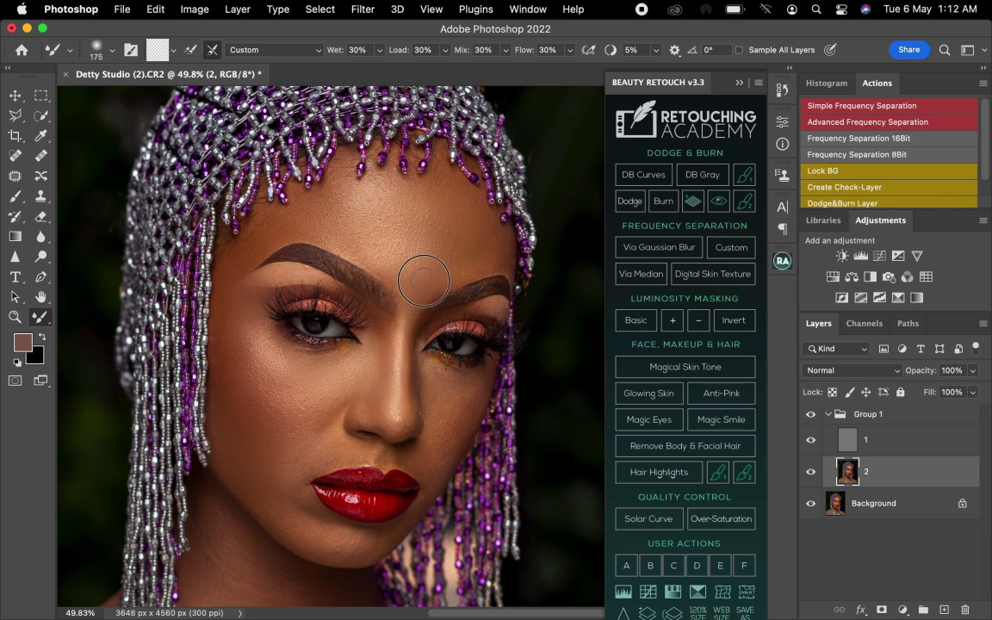
drag(442, 280, 450, 272)
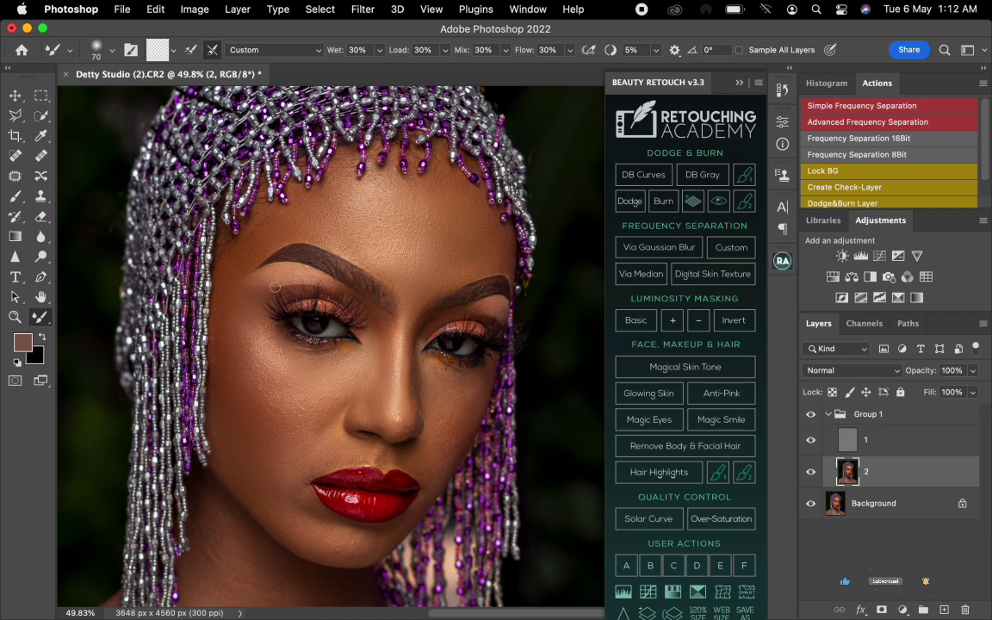
Refine the brow bone above the image-left eye and the nose ridge with a small Mixer Brush of 70 to 90
key(bracketleft)
key(bracketleft)
key(bracketleft)
key(bracketleft)
key(bracketleft)
key(bracketright)
key(bracketright)
key(bracketleft)
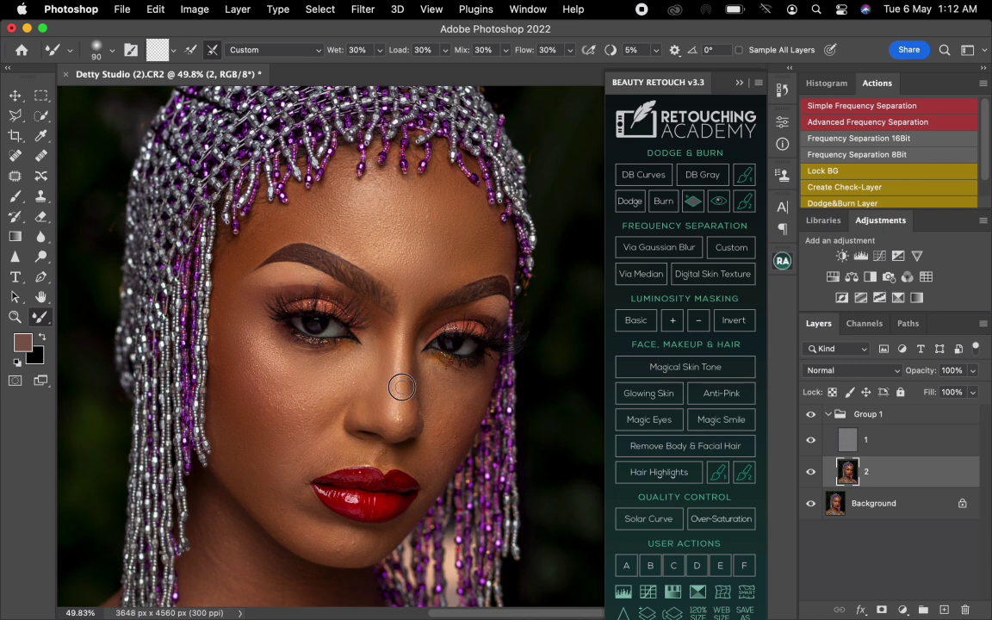
Smooth the image-right cheek beside the nose with the Mixer Brush, enlarging it to 175
key(bracketleft)
key(bracketleft)
key(bracketright)
key(bracketright)
key(bracketright)
mouse_move(440, 374)
mouse_down()
mouse_move(482, 379)
mouse_move(448, 398)
mouse_move(461, 399)
mouse_move(446, 417)
mouse_move(455, 438)
mouse_move(426, 457)
mouse_move(437, 469)
mouse_move(450, 395)
mouse_up()
key(bracketright)
key(bracketright)
key(bracketright)
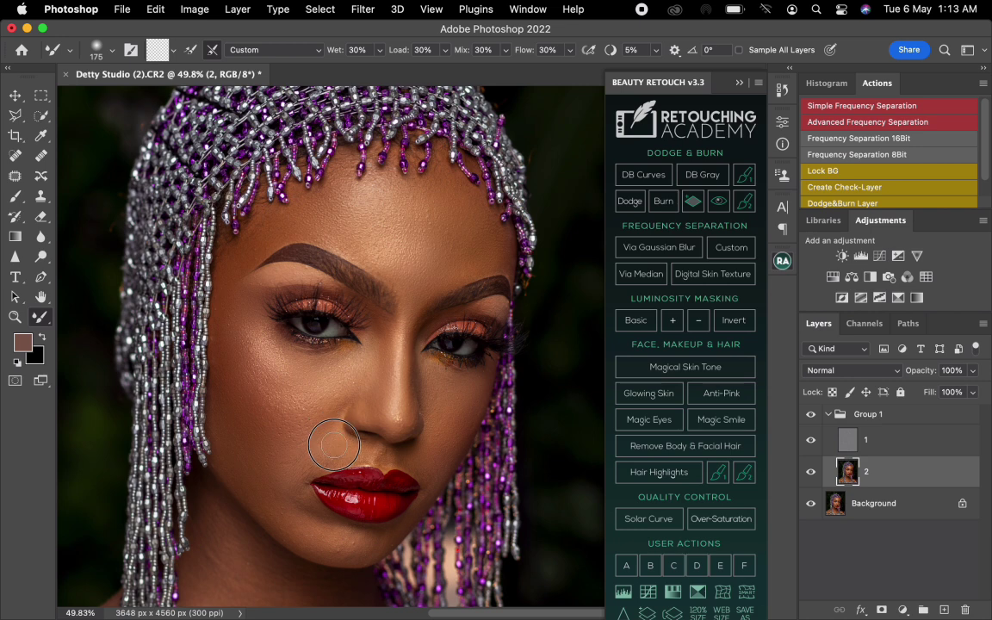
Blend the skin between the nose and upper lip with the Mixer Brush at size 125
key(bracketright)
key(bracketright)
key(bracketright)
key(bracketleft)
key(bracketleft)
key(bracketleft)
drag(372, 456, 380, 458)
drag(379, 455, 390, 457)
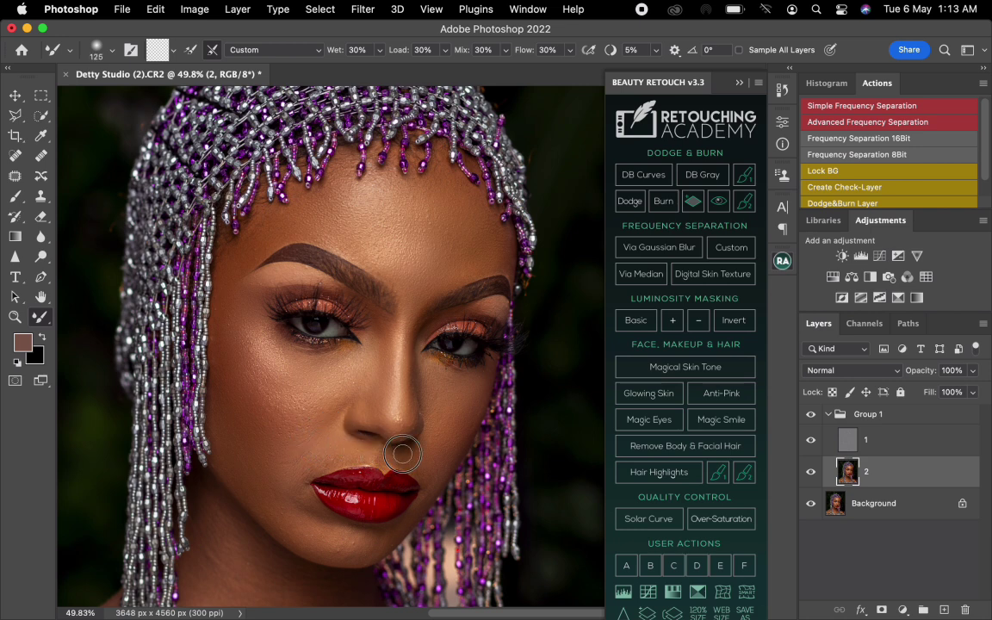
key(bracketright)
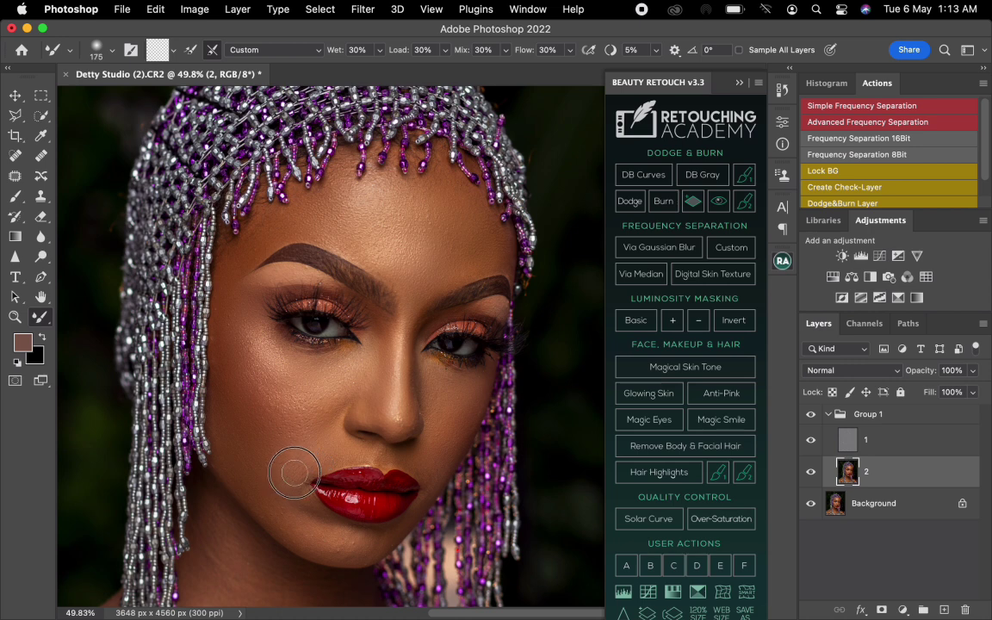
Smooth the skin from the image-left mouth corner up to the outer cheek with the Mixer Brush at size 250
key(bracketright)
key(bracketright)
key(bracketright)
key(bracketright)
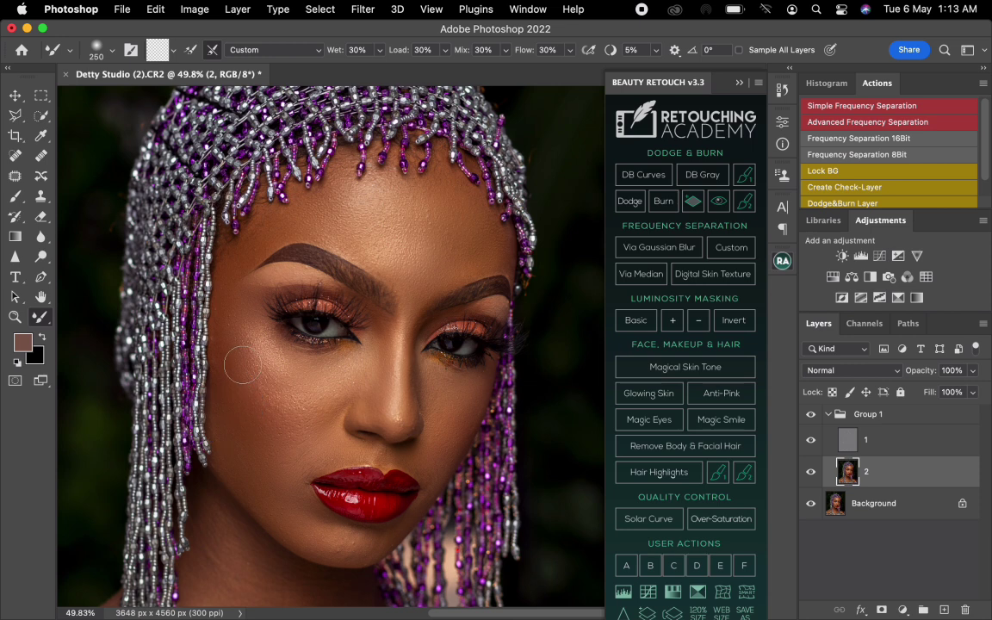
Even out the chin and lower jaw tones with the Mixer Brush at size 200
key(bracketleft)
key(bracketleft)
key(bracketleft)
key(bracketleft)
key(bracketright)
key(bracketright)
key(bracketleft)
key(bracketleft)
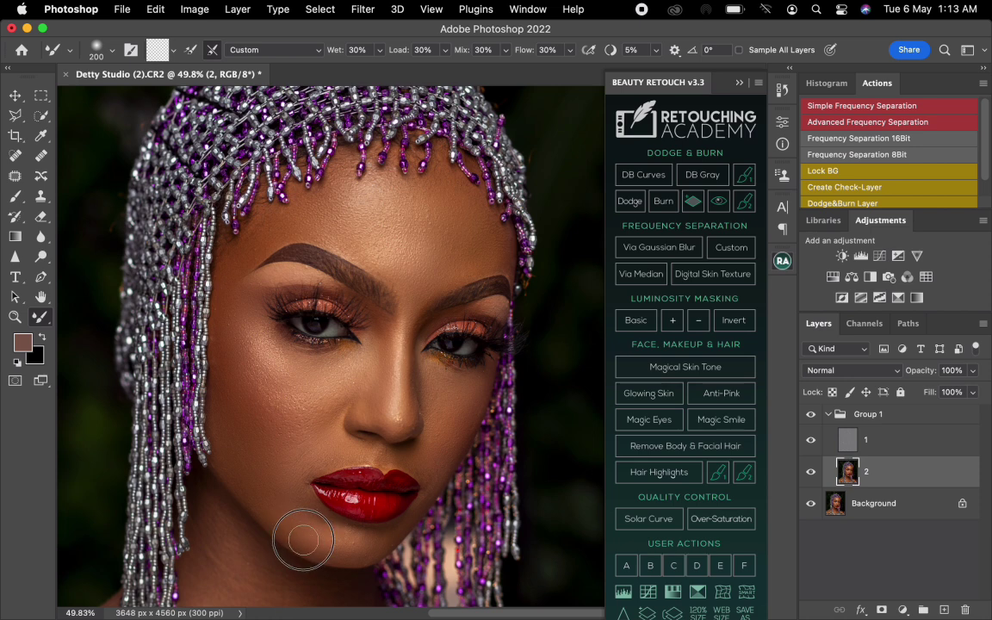
Blend the shadow area just below the lower lip with the Mixer Brush reduced to size 90
key(bracketleft)
key(bracketleft)
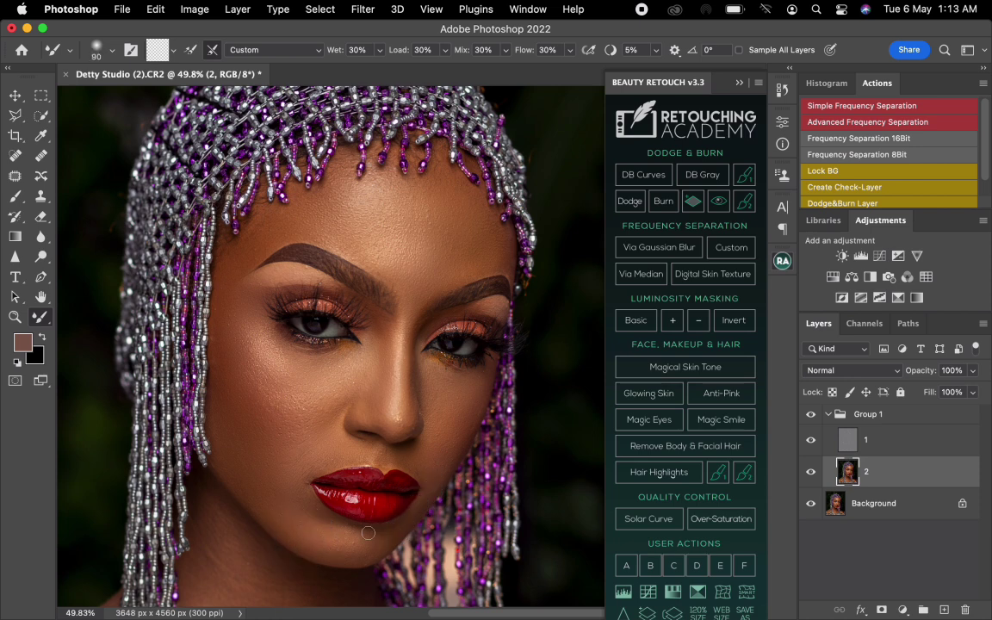
key(bracketright)
key(bracketright)
key(bracketright)
Touch up the nose texture on layer 1 with the Clone Stamp at size 40
click(874, 445)
key(s)
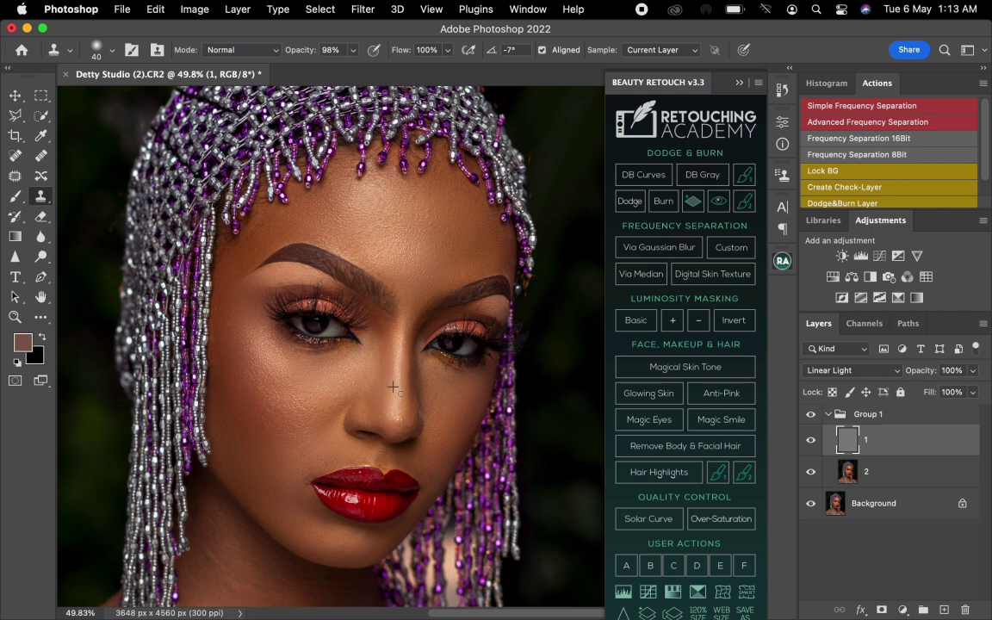
Switch back to layer 2 and smooth the lower cheeks and jaw with the Mixer Brush at 200 to 300
click(881, 476)
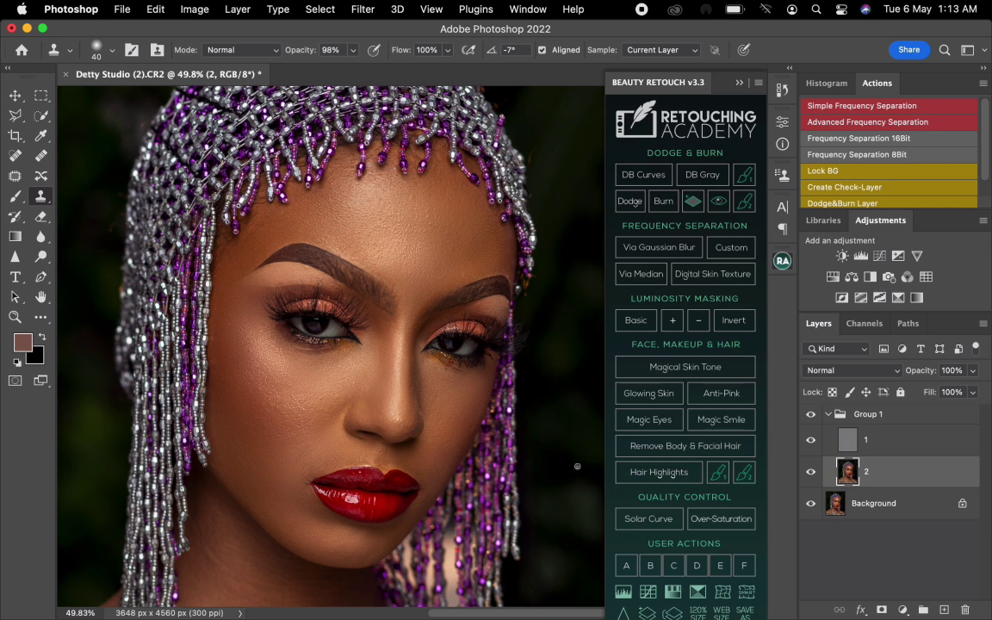
key(b)
key(bracketright)
key(bracketright)
key(bracketright)
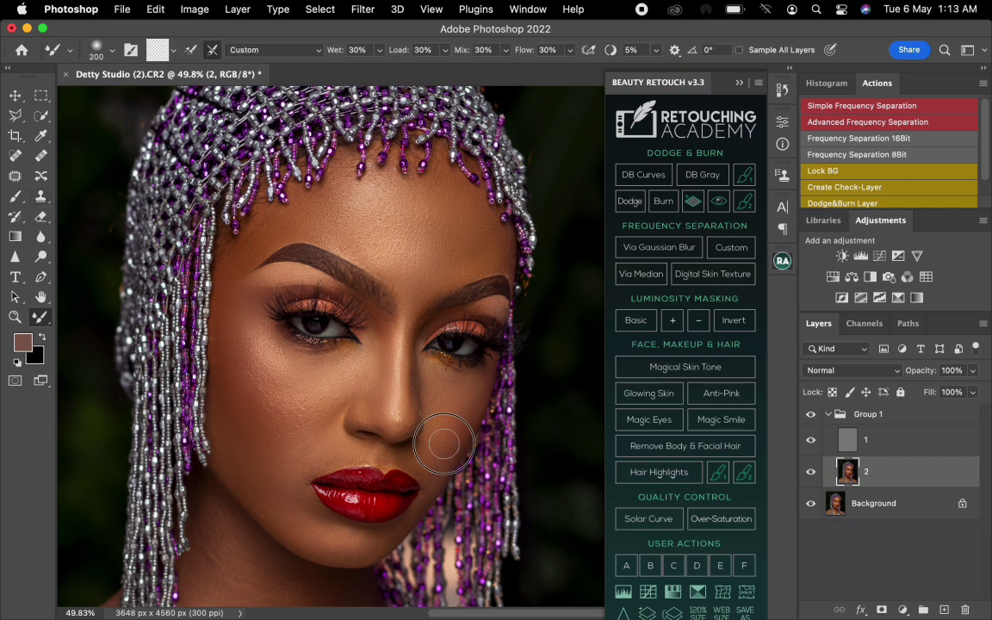
mouse_move(256, 405)
mouse_down()
mouse_move(288, 463)
mouse_move(268, 488)
mouse_move(259, 464)
mouse_up()
key(bracketright)
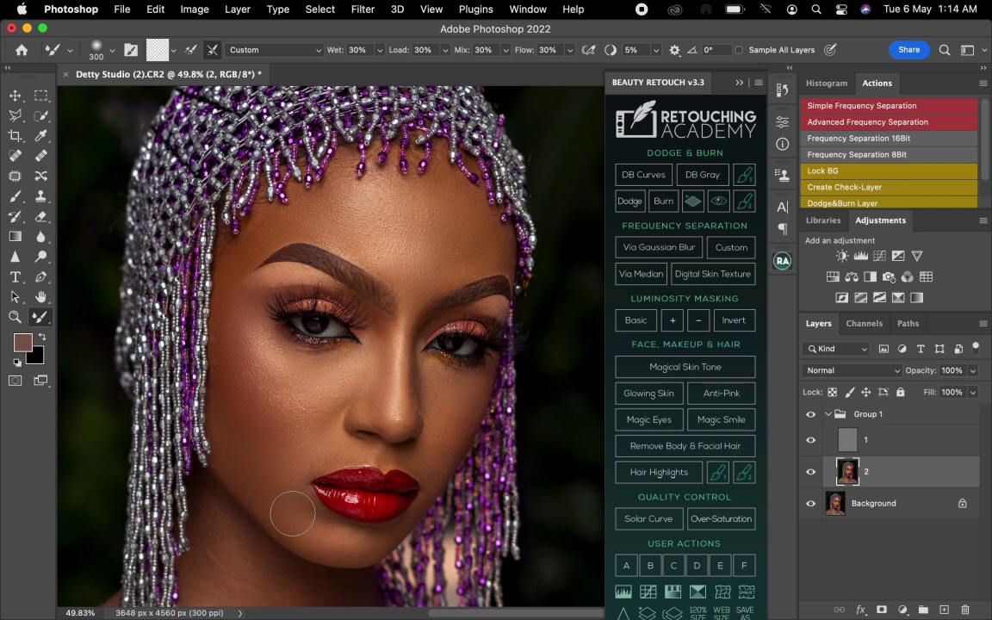
Blend the small tonal transitions around the lower face on layer 2 with the Mixer Brush reduced to size 80
key(bracketleft)
key(bracketleft)
key(bracketleft)
key(bracketright)
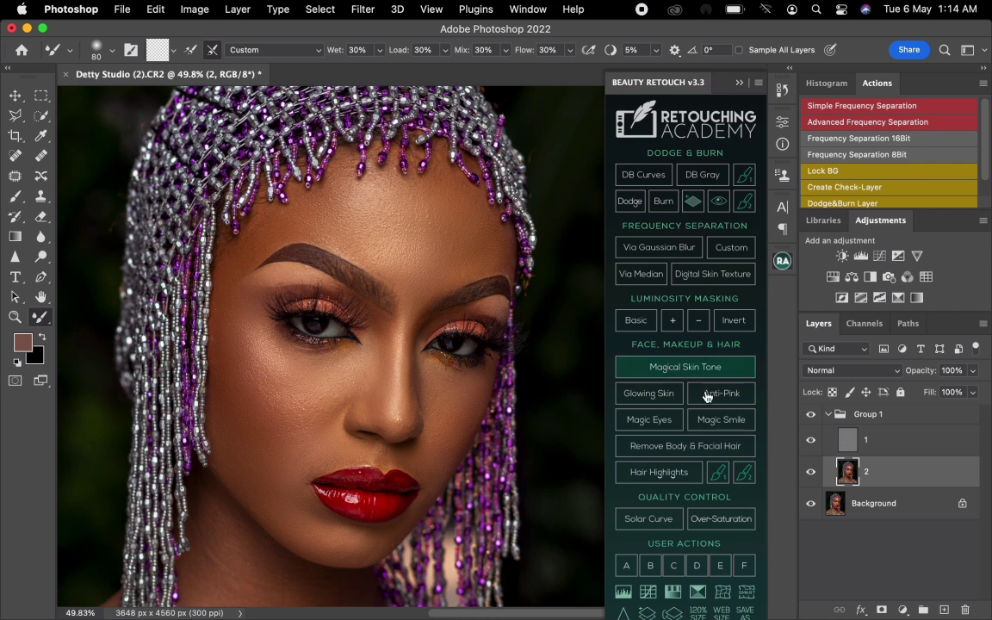
Clean the skin texture beneath the eyebrow on layer 1 with the Clone Stamp at size 35
click(870, 439)
key(s)
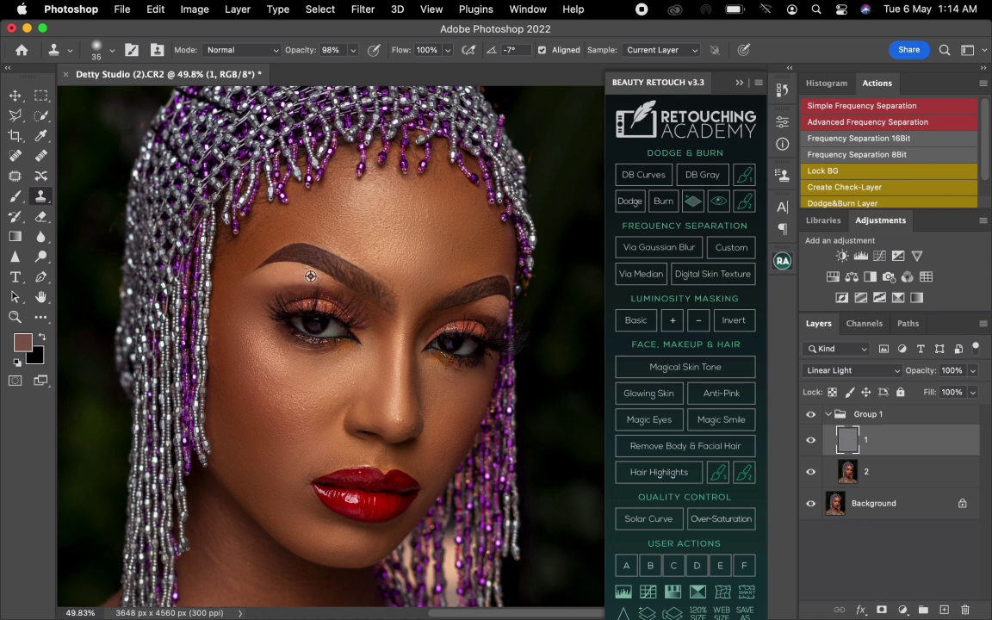
alt+click(274, 245)
Smooth the upper eyelid, nose side and nose bridge on layer 2 with the Mixer Brush at 100 to 150
click(905, 472)
key(b)
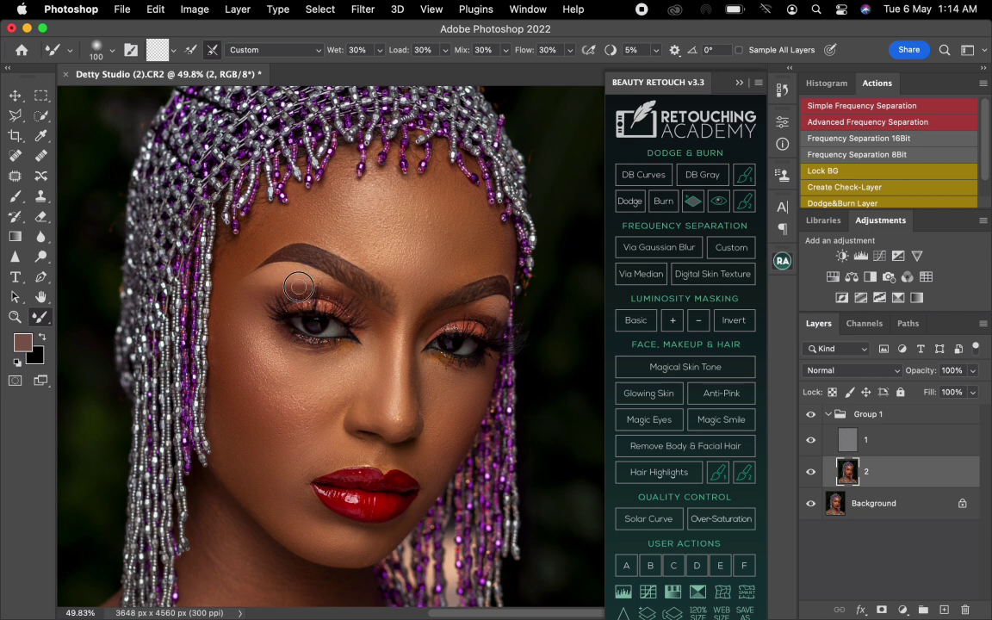
mouse_move(316, 279)
mouse_down()
mouse_move(259, 282)
mouse_move(345, 290)
mouse_up()
drag(377, 343, 373, 396)
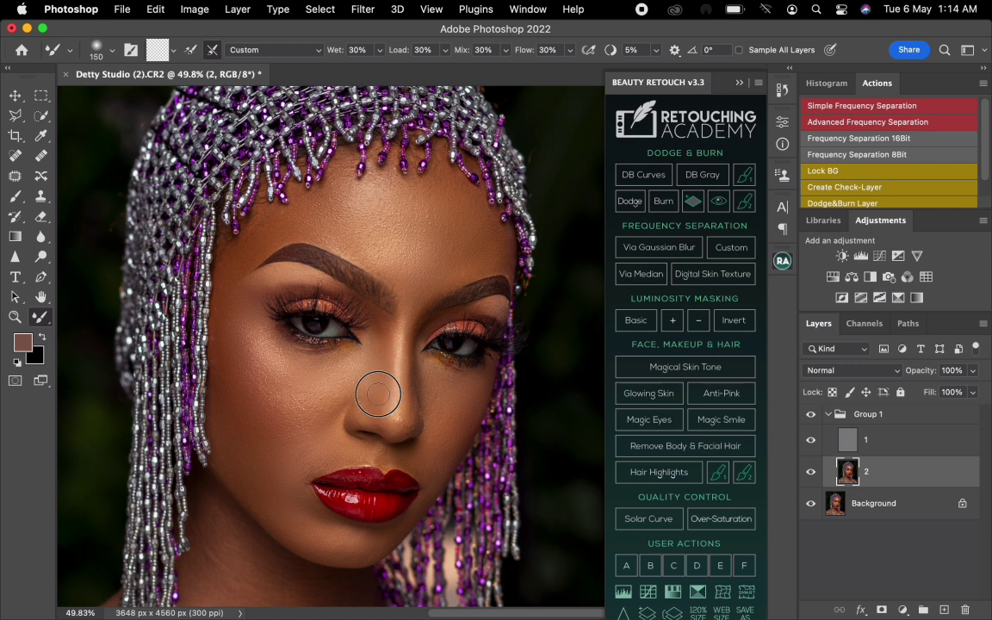
drag(405, 338, 413, 320)
Even out the cheek tones beside the nose and toward the bead strands with the Mixer Brush enlarged to 400
key(bracketright)
key(bracketright)
mouse_move(343, 377)
mouse_down()
mouse_move(321, 427)
mouse_move(285, 388)
mouse_up()
key(bracketright)
drag(273, 455, 262, 463)
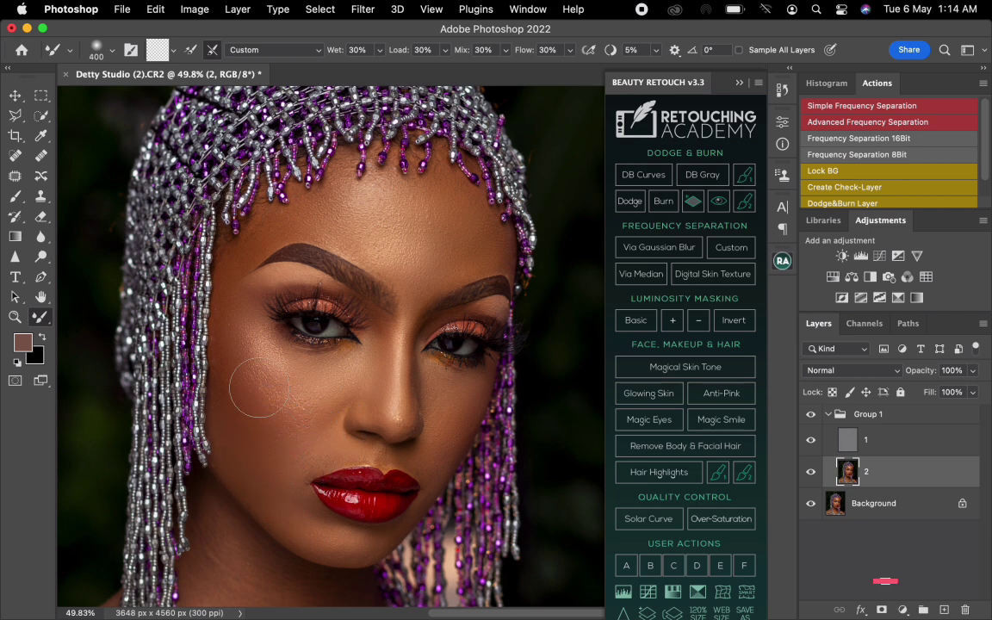
drag(256, 379, 259, 388)
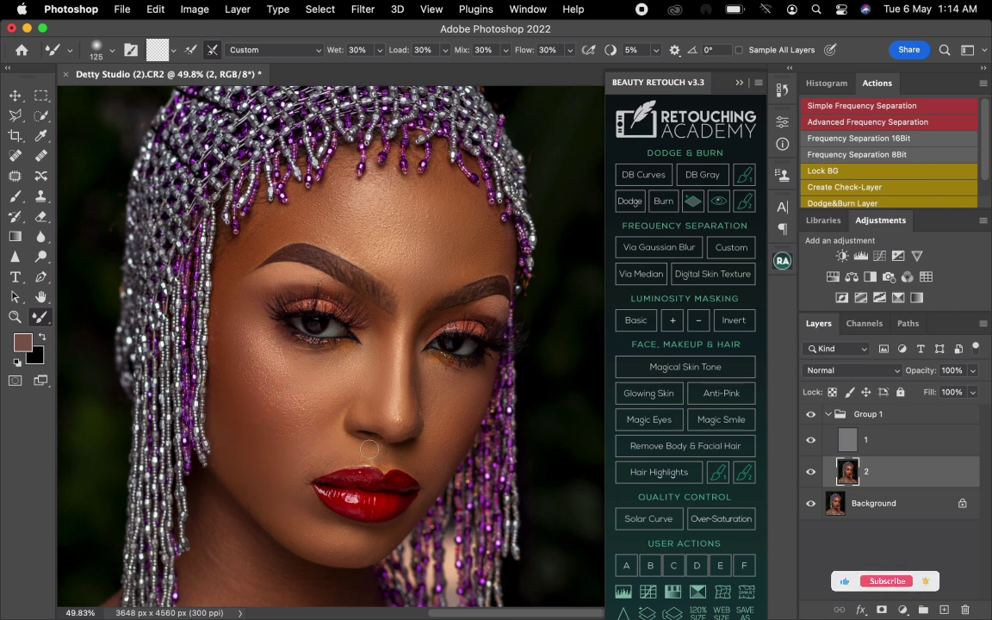
Blend the skin between the nose and upper lip with the Mixer Brush at size 125
drag(374, 451, 372, 454)
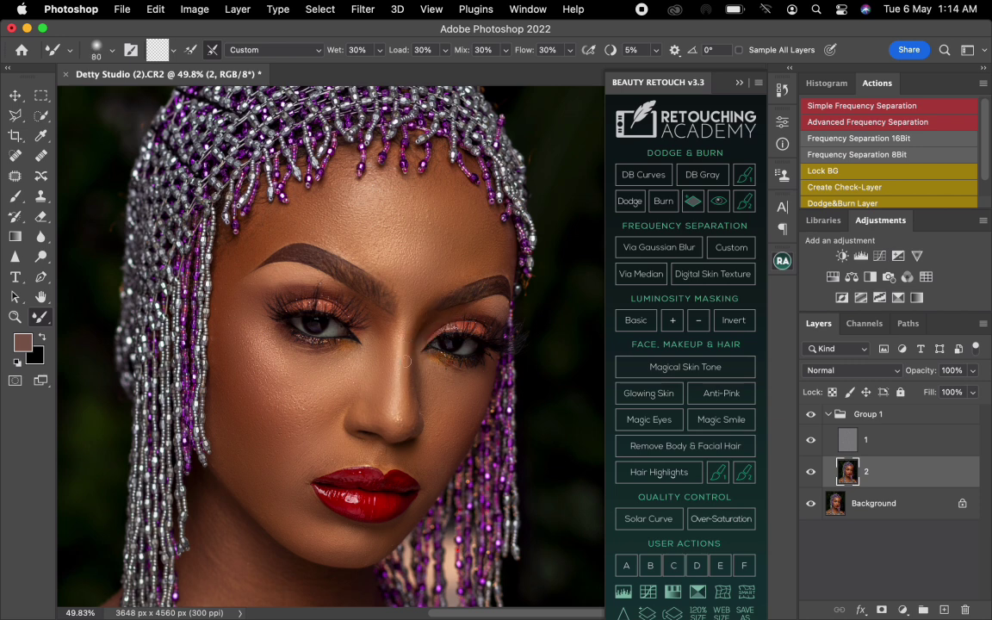
key(bracketright)
key(bracketright)
Compare the portrait before and after retouching by toggling the visibility of Group 1
click(812, 417)
click(813, 417)
click(812, 416)
click(813, 416)
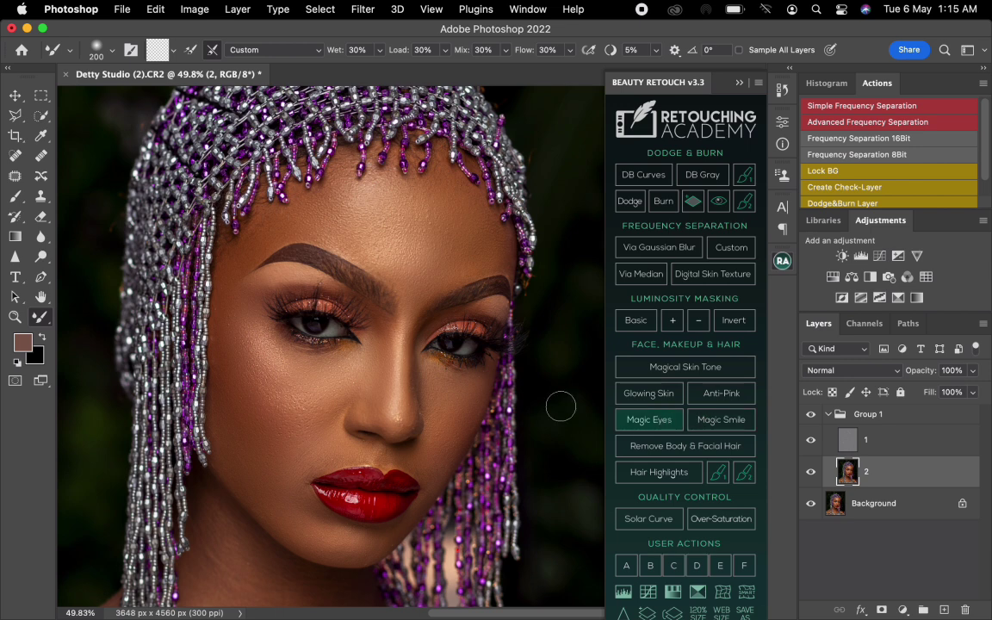
Smooth the neck below the jaw on layer 2 with the Mixer Brush at 250 to 500
drag(457, 482, 518, 268)
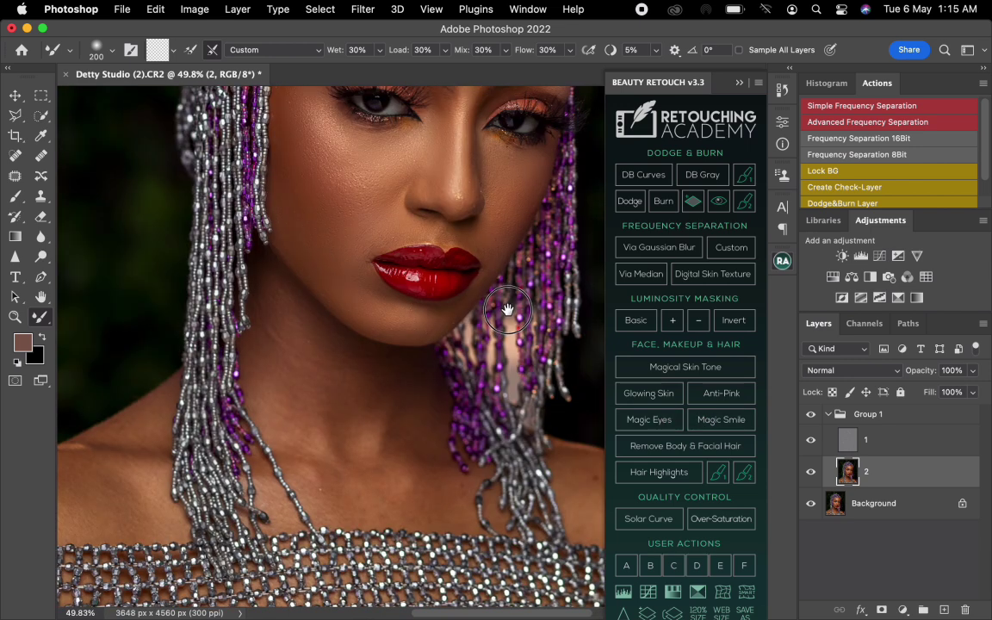
drag(429, 314, 433, 291)
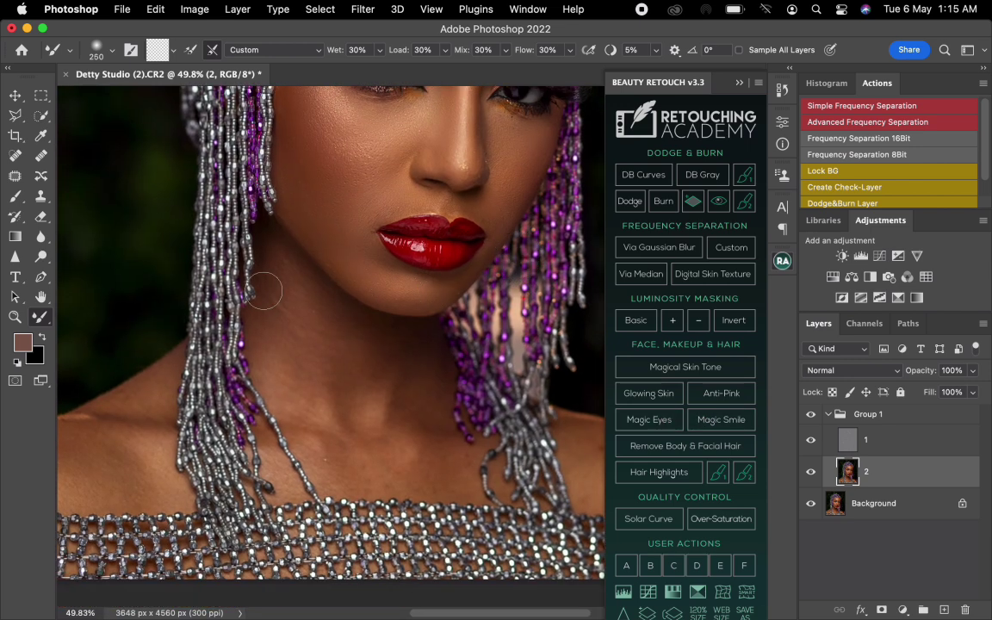
key(bracketright)
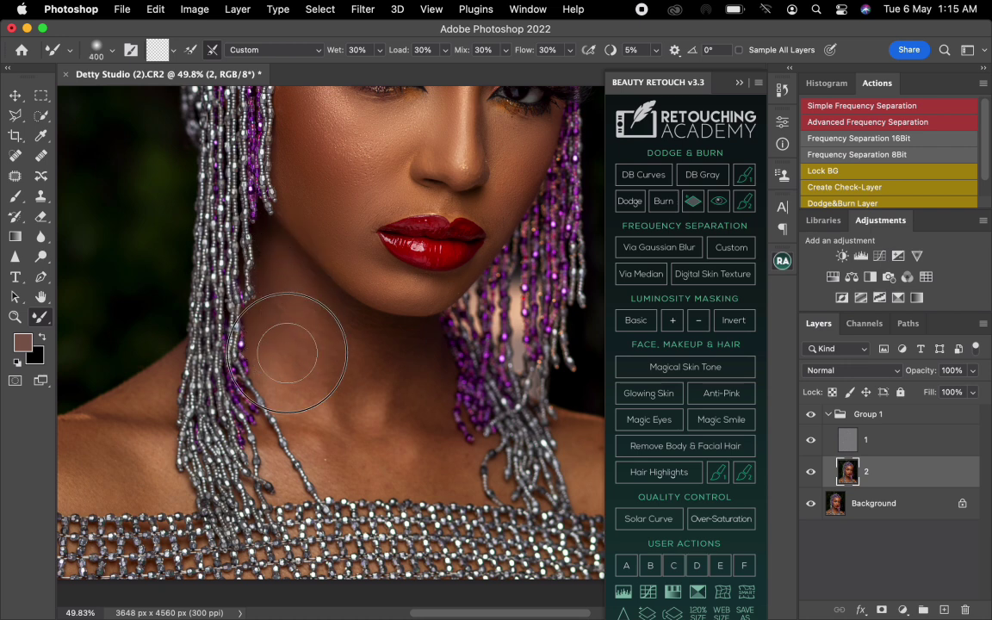
key(bracketright)
key(bracketright)
key(bracketright)
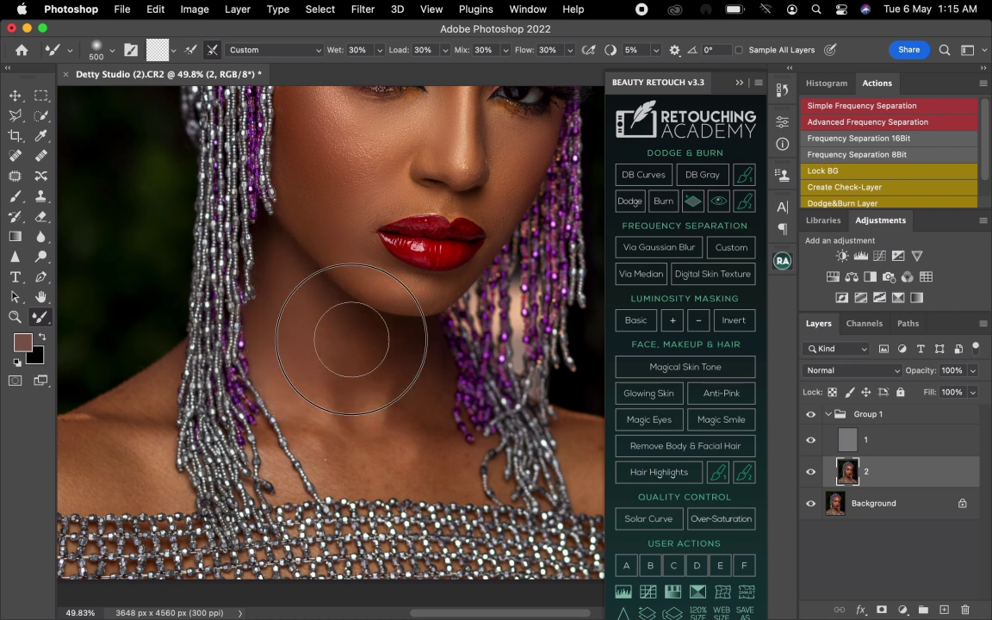
mouse_move(409, 369)
mouse_down()
mouse_move(401, 358)
mouse_move(311, 398)
mouse_up()
Even out the lower neck and upper chest tones with the Mixer Brush reduced to size 300
key(bracketleft)
key(bracketleft)
key(bracketleft)
key(bracketleft)
key(bracketleft)
key(bracketleft)
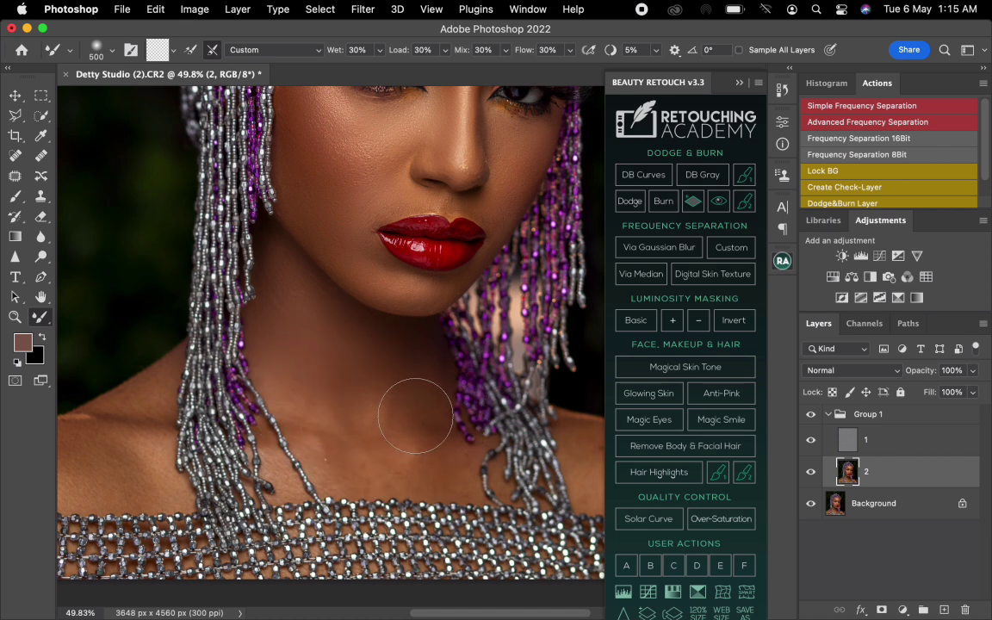
key(bracketright)
key(bracketright)
key(bracketleft)
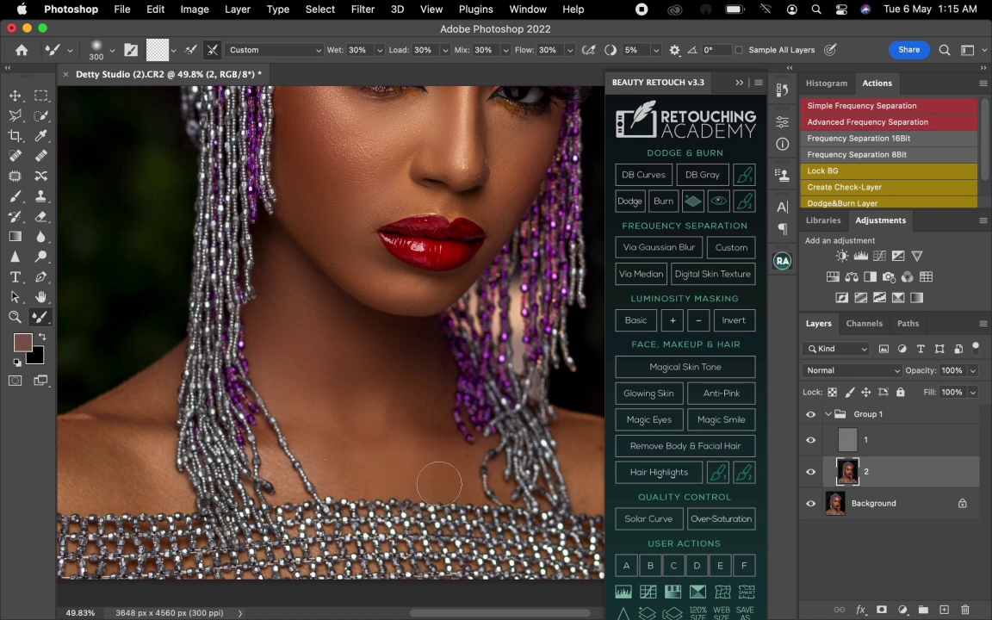
Blend the chest skin beside the hanging bead strands with the Mixer Brush at size 175
key(bracketright)
key(bracketright)
key(bracketright)
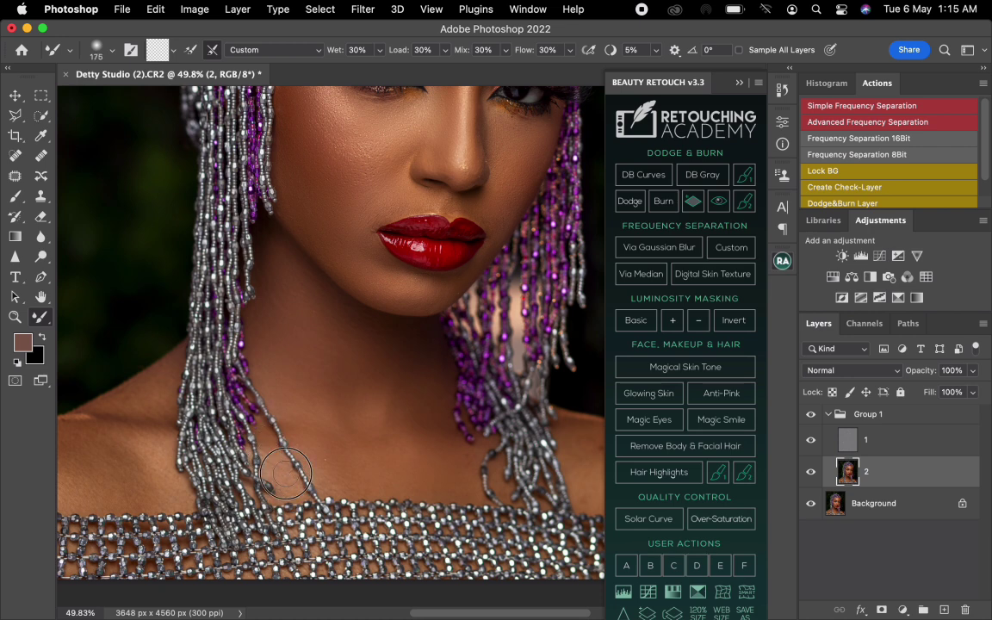
key(bracketright)
Clean the neck, chest and shoulder texture on layer 1 with the Clone Stamp at size 35
click(914, 439)
key(s)
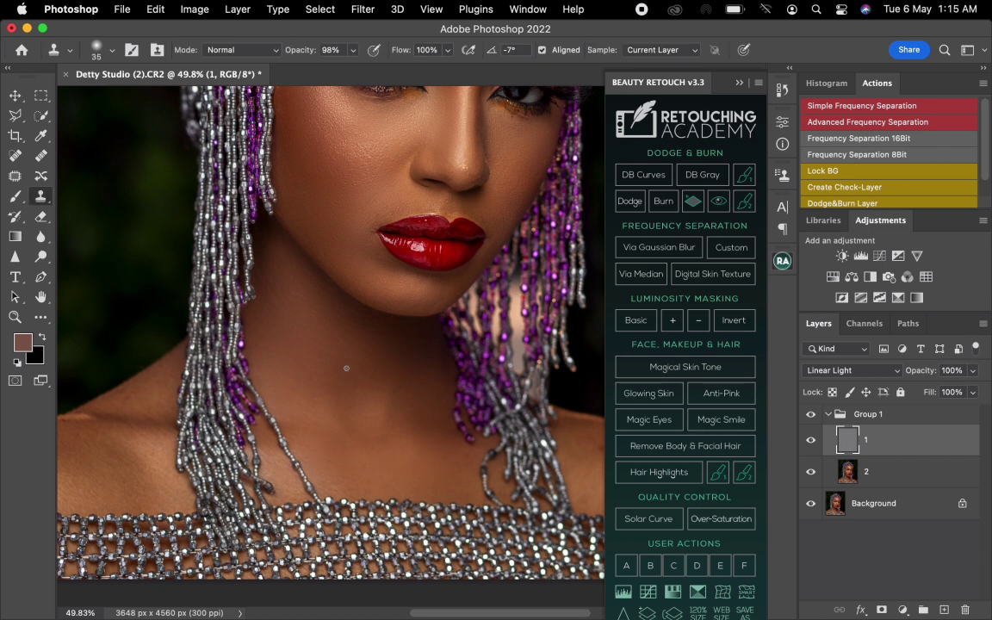
scroll(268, 389, left, 5)
scroll(267, 389, down, 2)
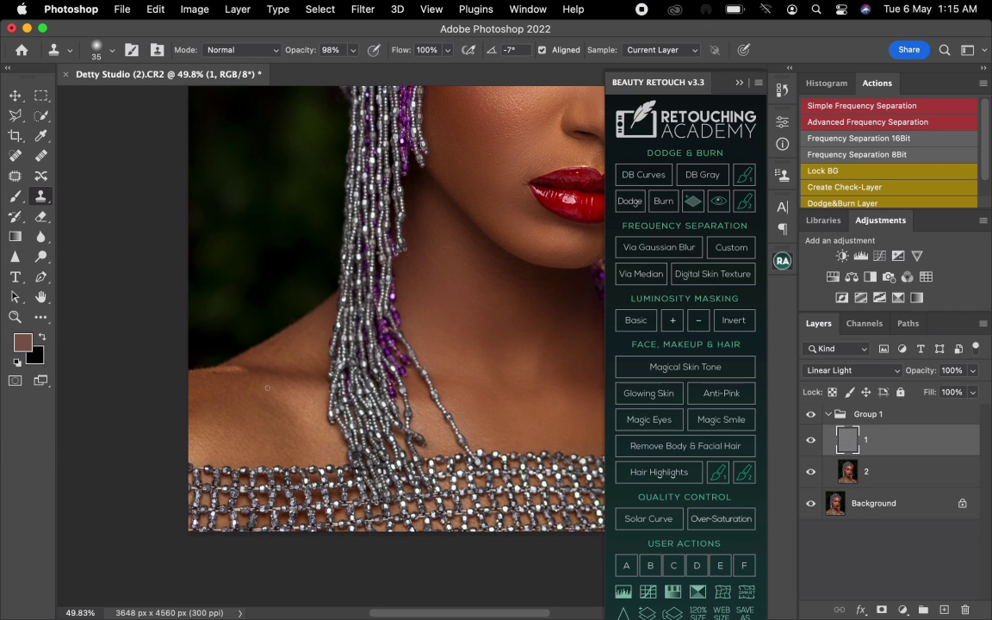
Smooth the shoulder on the image's left side on layer 2 with the Mixer Brush, increasing from 150 to 400
click(883, 477)
key(b)
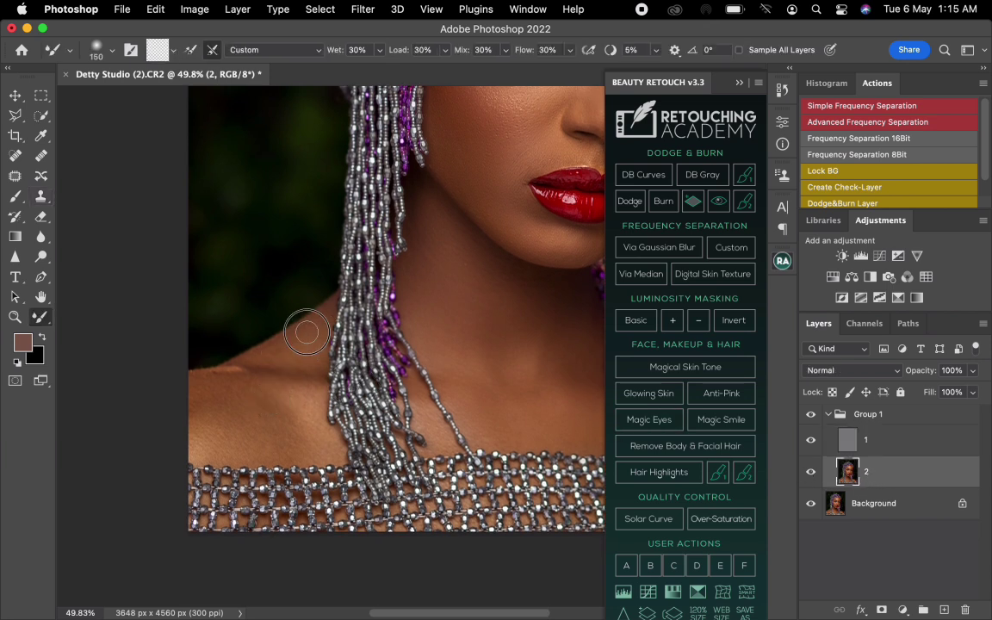
key(bracketright)
key(bracketright)
key(bracketright)
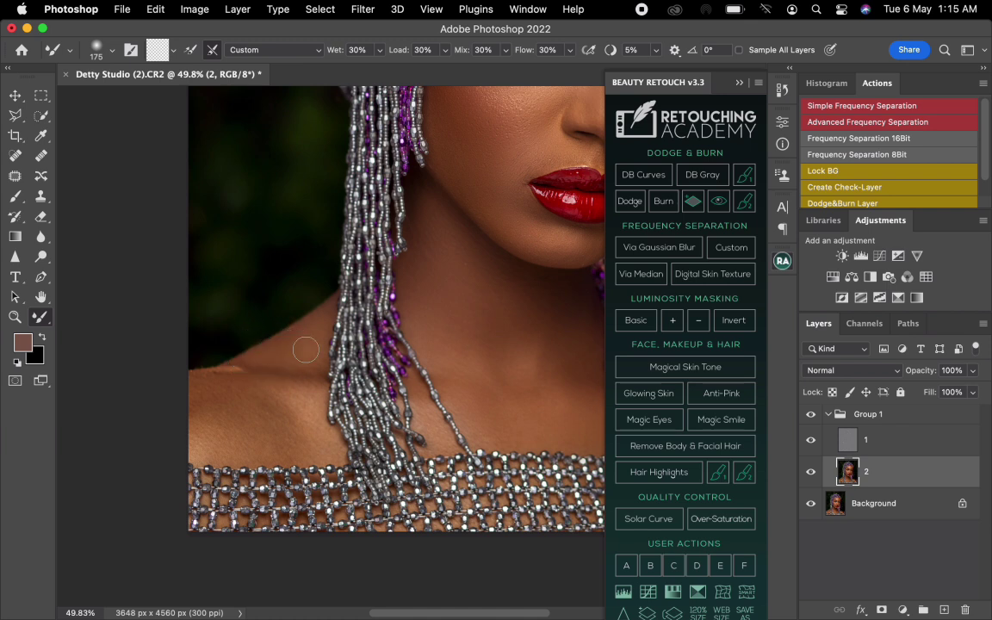
key(bracketright)
key(bracketright)
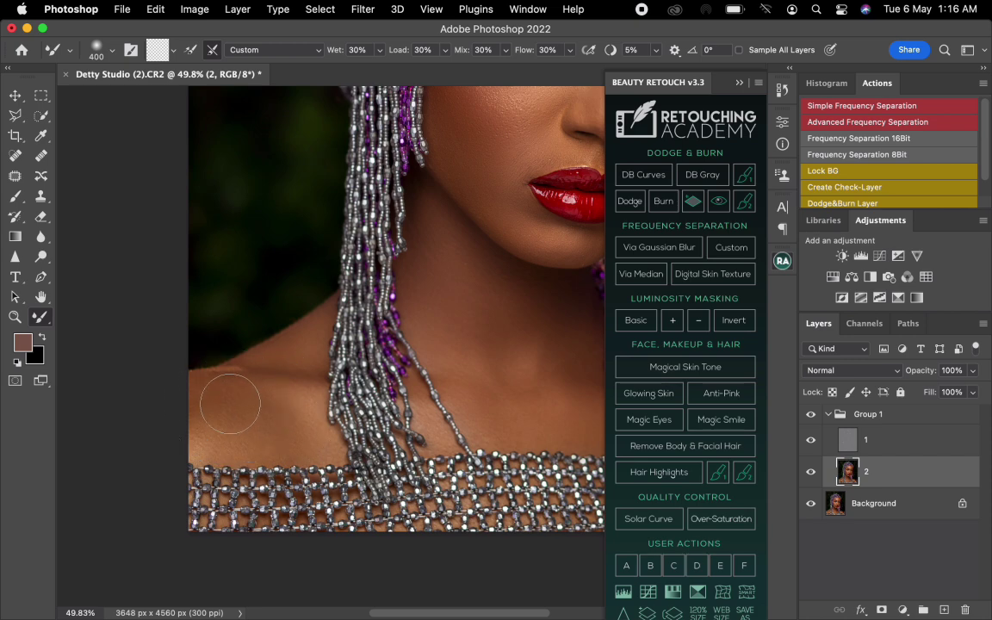
Smooth the shoulder on the image's right side with the Mixer Brush at 150 to 300
scroll(437, 443, right, 10)
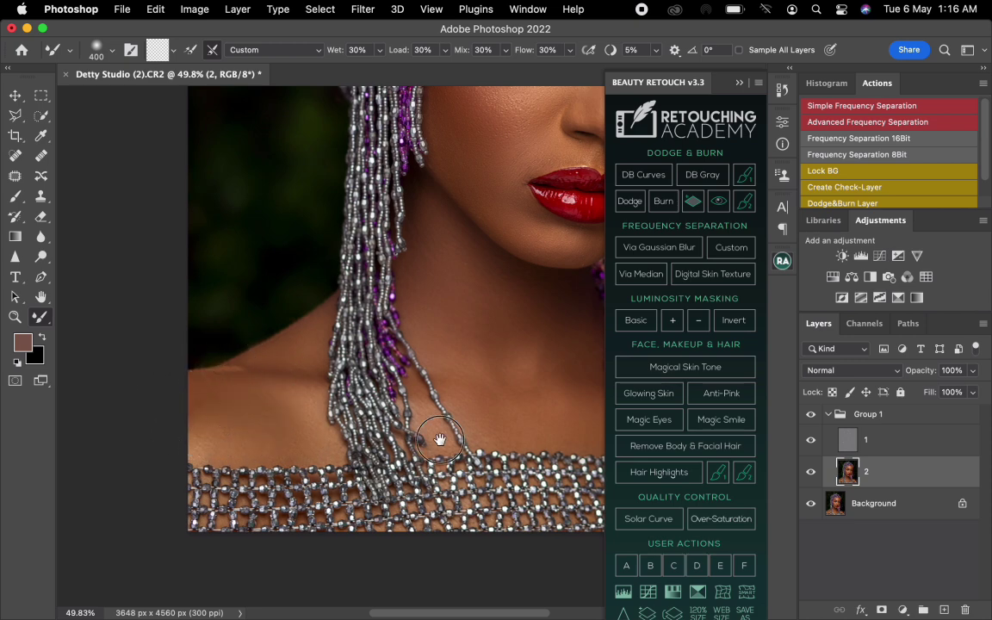
key(bracketleft)
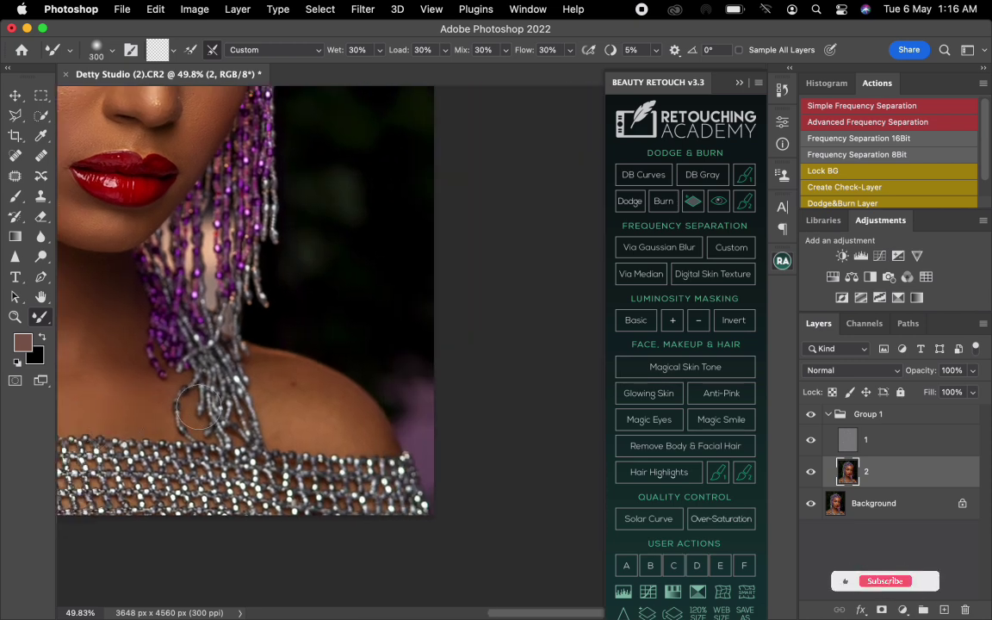
key(bracketright)
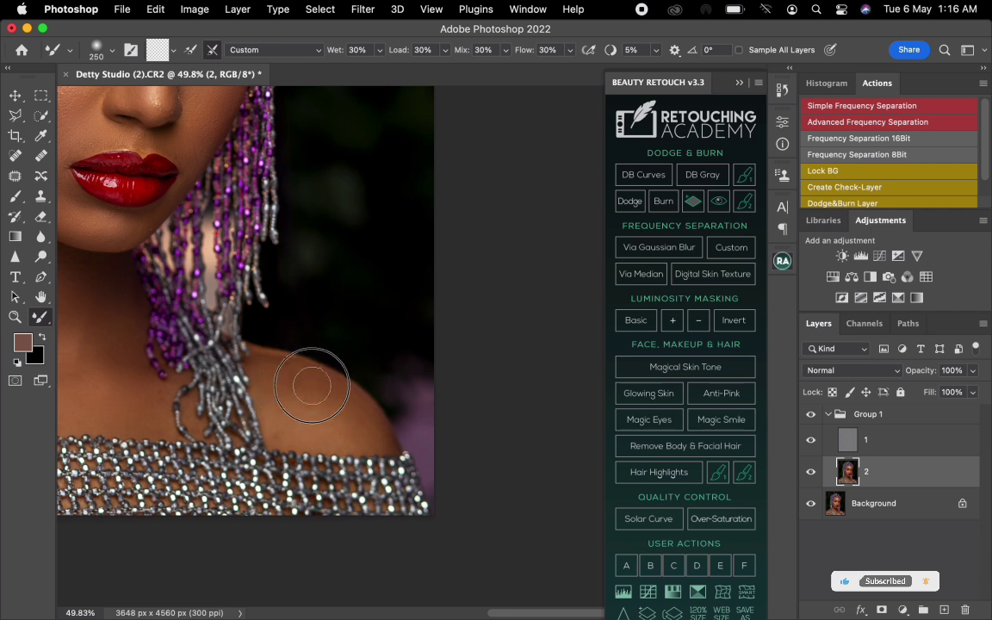
key(bracketright)
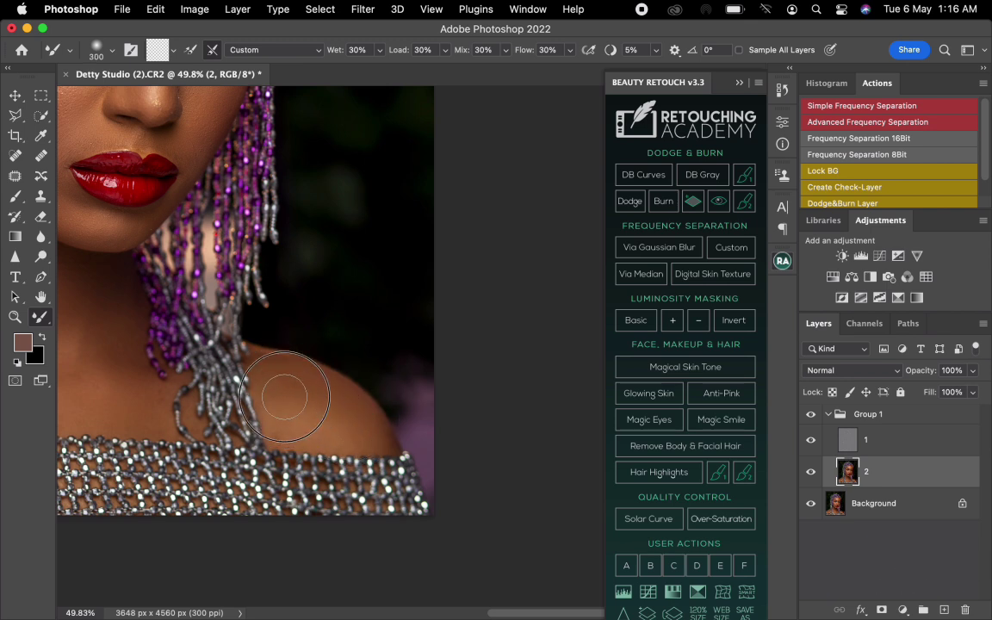
key(bracketleft)
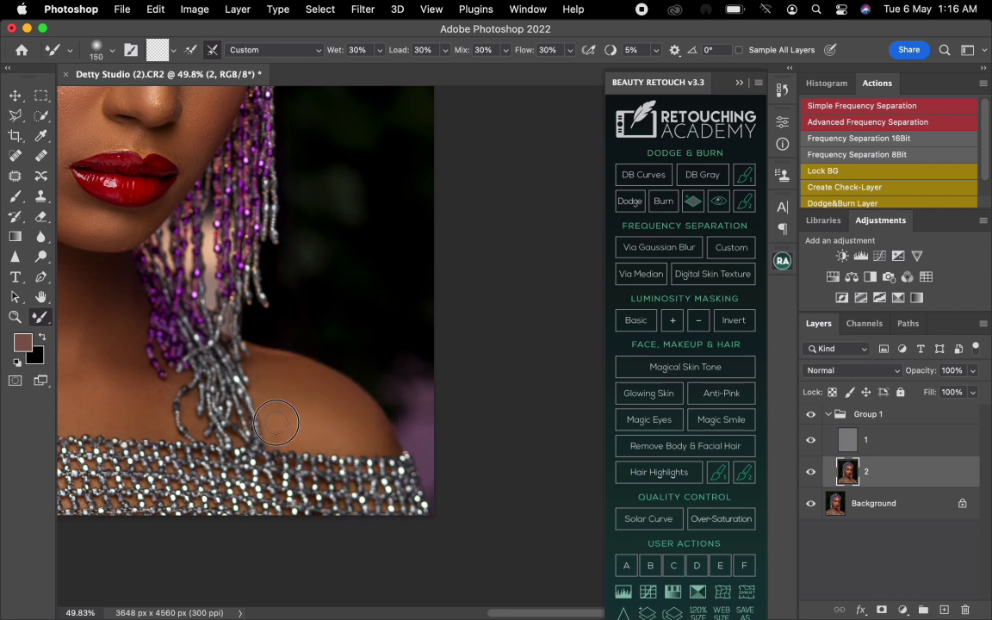
key(bracketright)
key(bracketright)
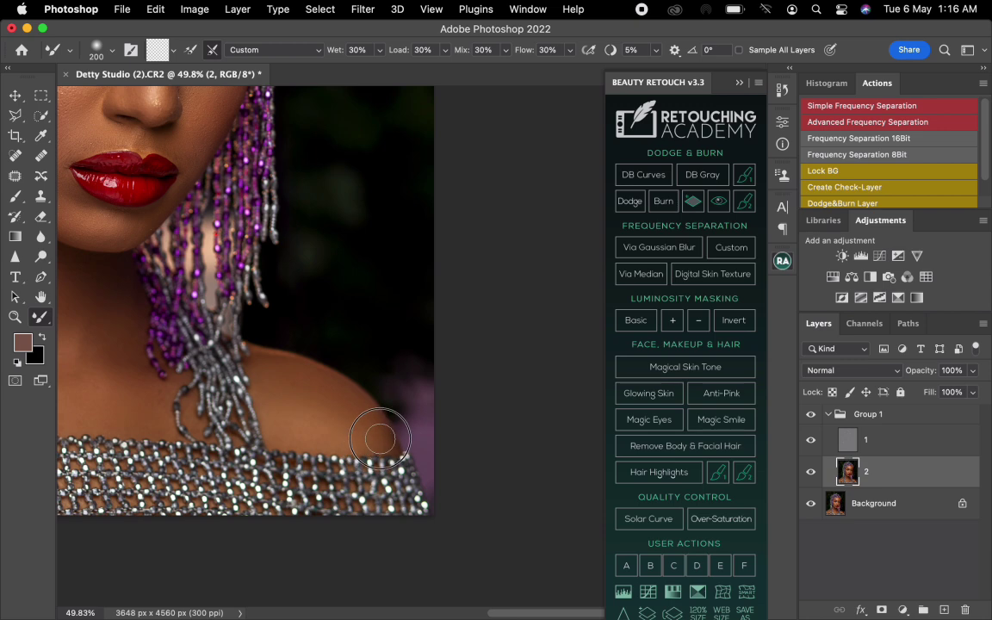
key(bracketright)
key(bracketright)
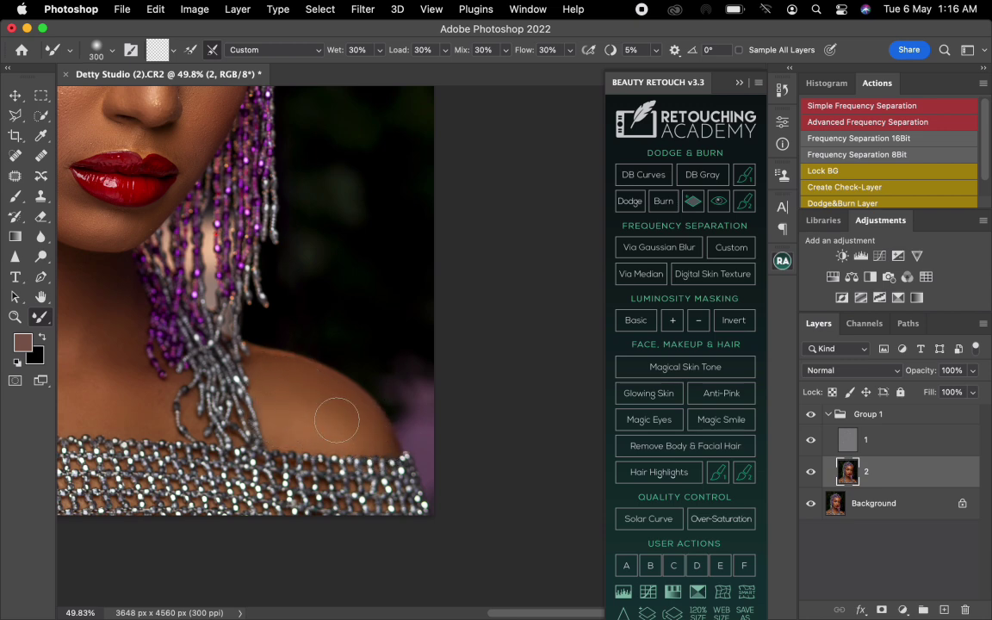
Refine the chest and neck tones between the bead strands with the Mixer Brush at 150 to 250
drag(219, 409, 526, 484)
drag(417, 454, 437, 461)
key(bracketleft)
key(bracketleft)
key(bracketleft)
key(bracketleft)
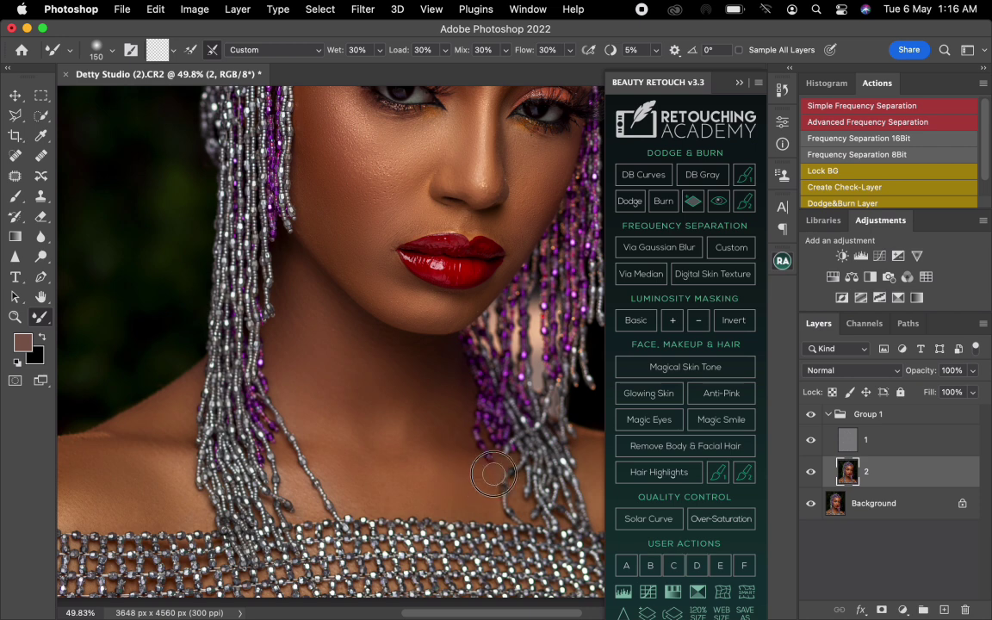
key(bracketright)
key(bracketright)
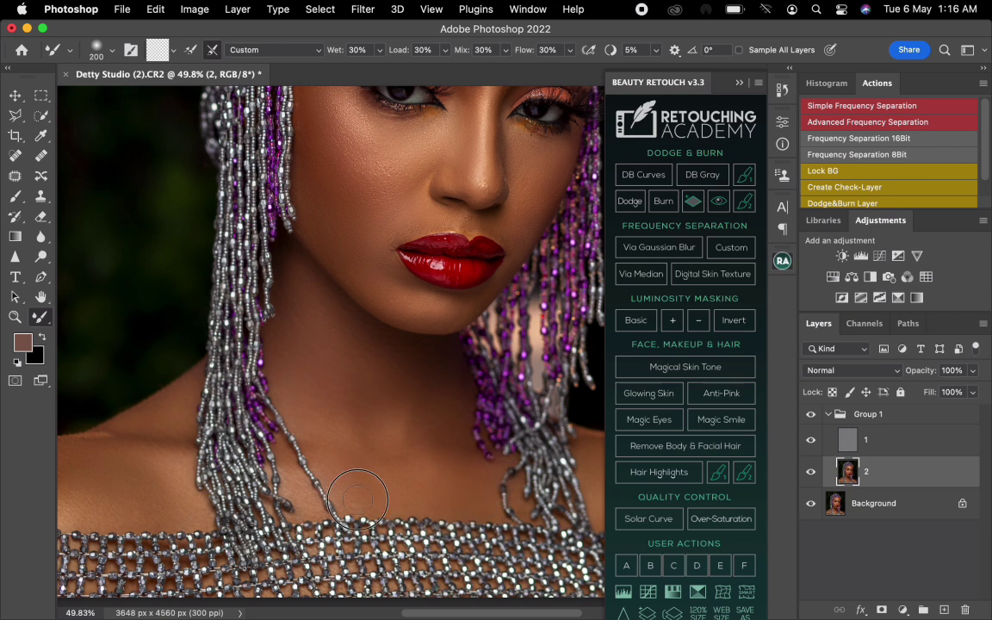
key(bracketright)
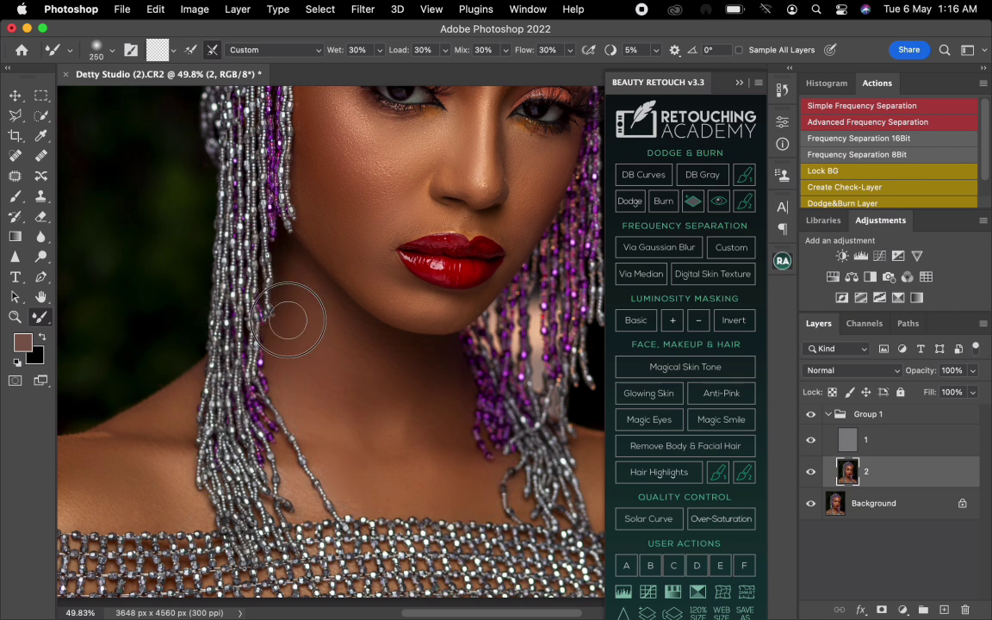
Blend the upper lip tones on layer 2 with the Mixer Brush reduced to size 60
drag(454, 255, 403, 405)
drag(420, 355, 414, 364)
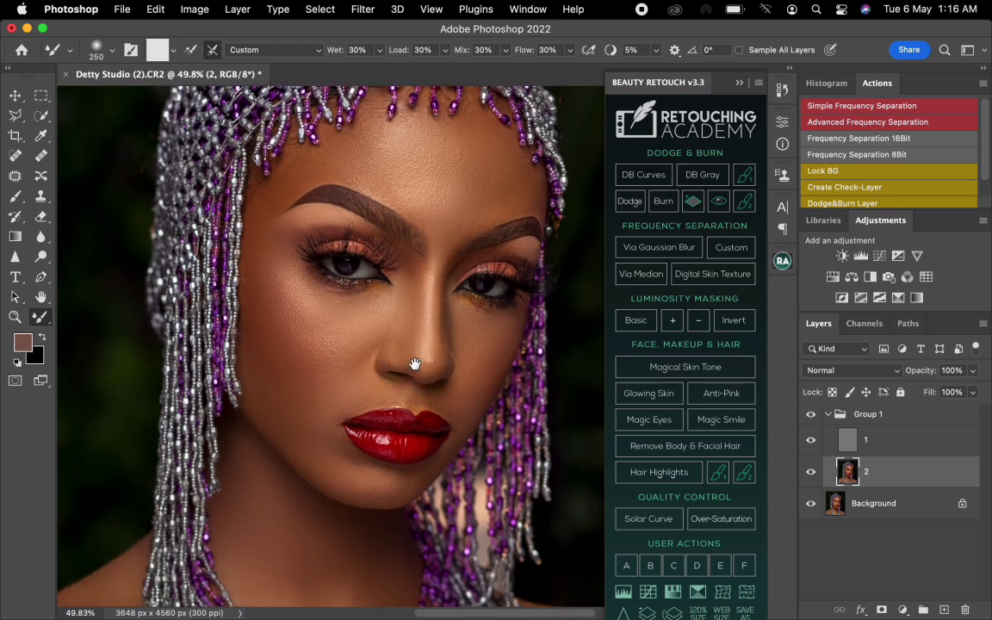
scroll(383, 424, up, 3)
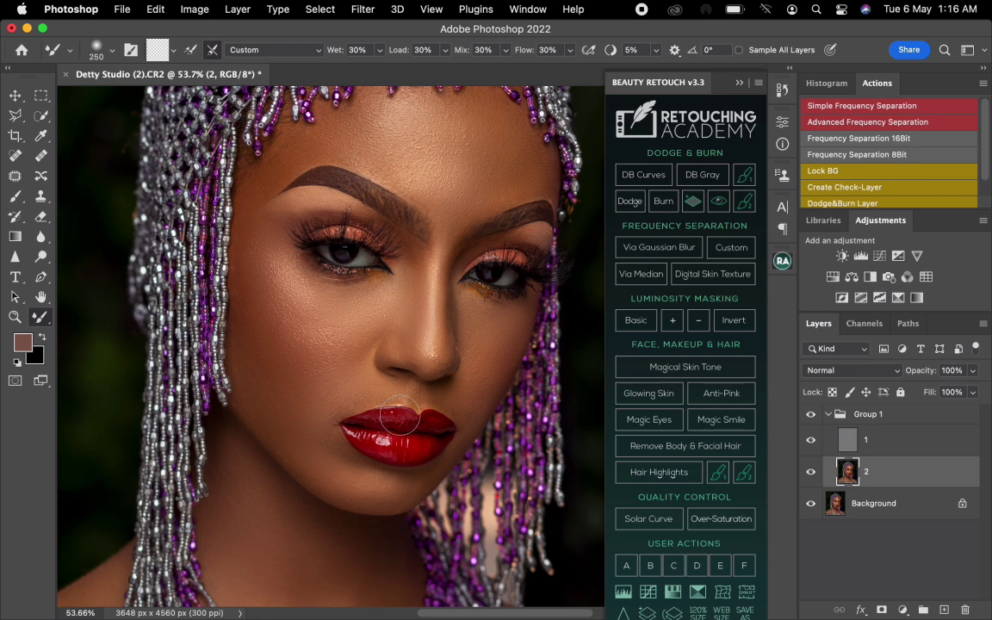
key(bracketleft)
key(bracketleft)
key(bracketleft)
key(bracketleft)
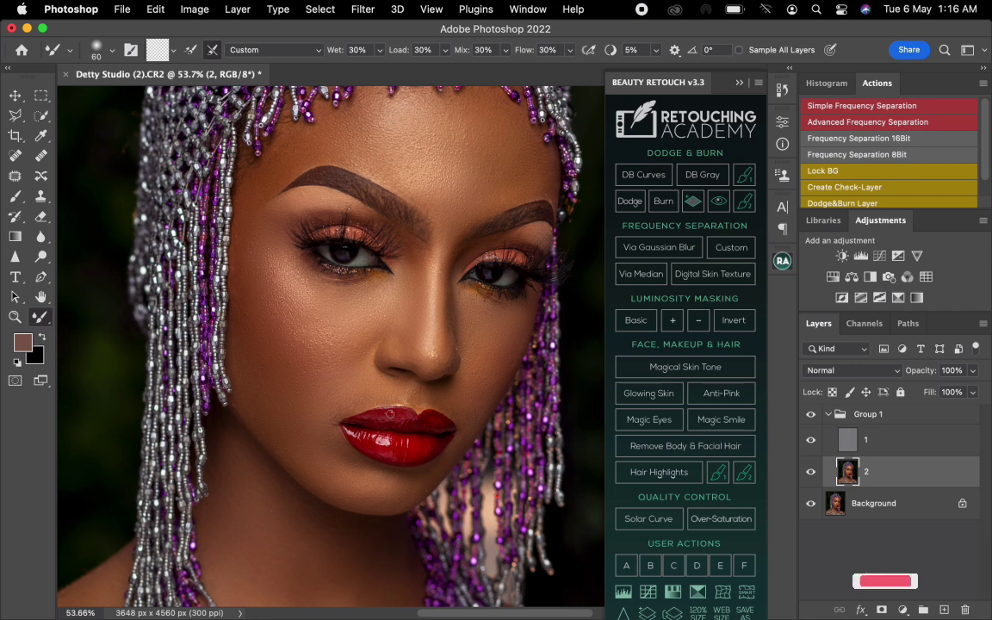
Clean the upper lip texture on layer 1 with the Clone Stamp at size 30, then reselect layer 2
click(881, 452)
key(s)
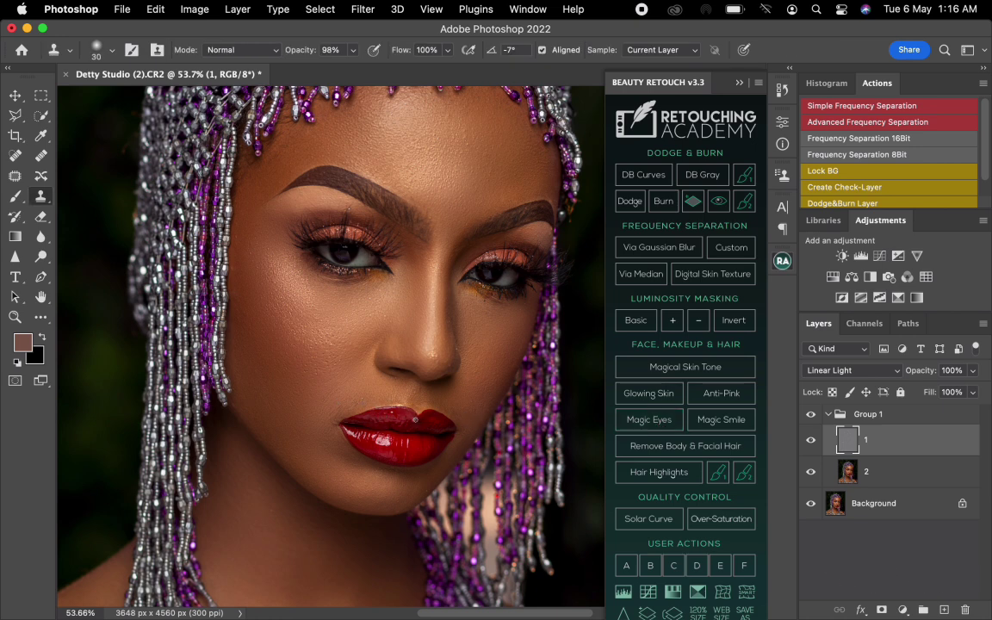
alt+click(401, 415)
click(904, 484)
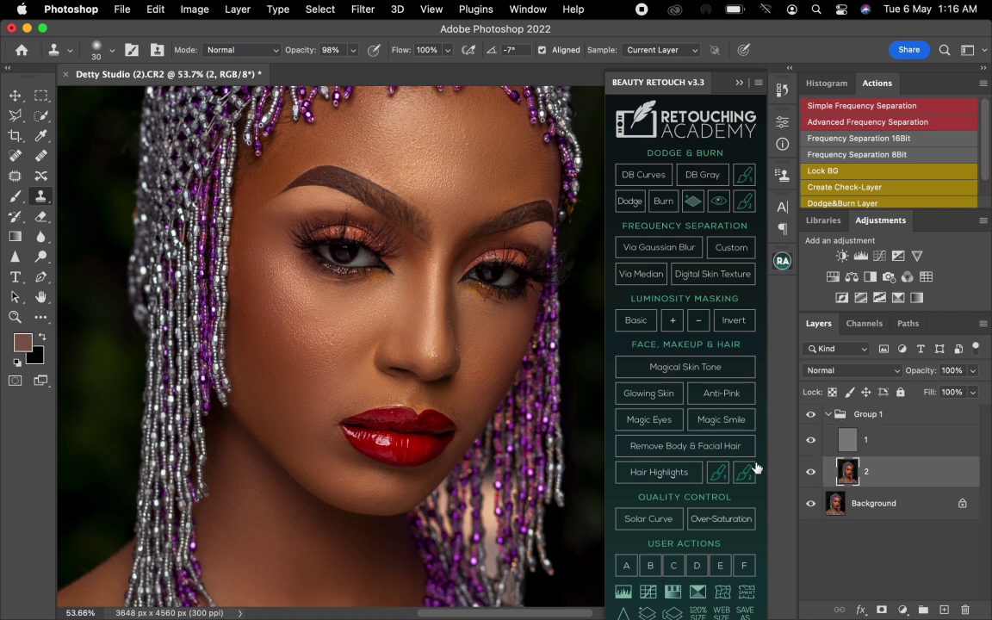
Smooth the forehead tones on layer 2 with the Mixer Brush enlarged to size 300
key(b)
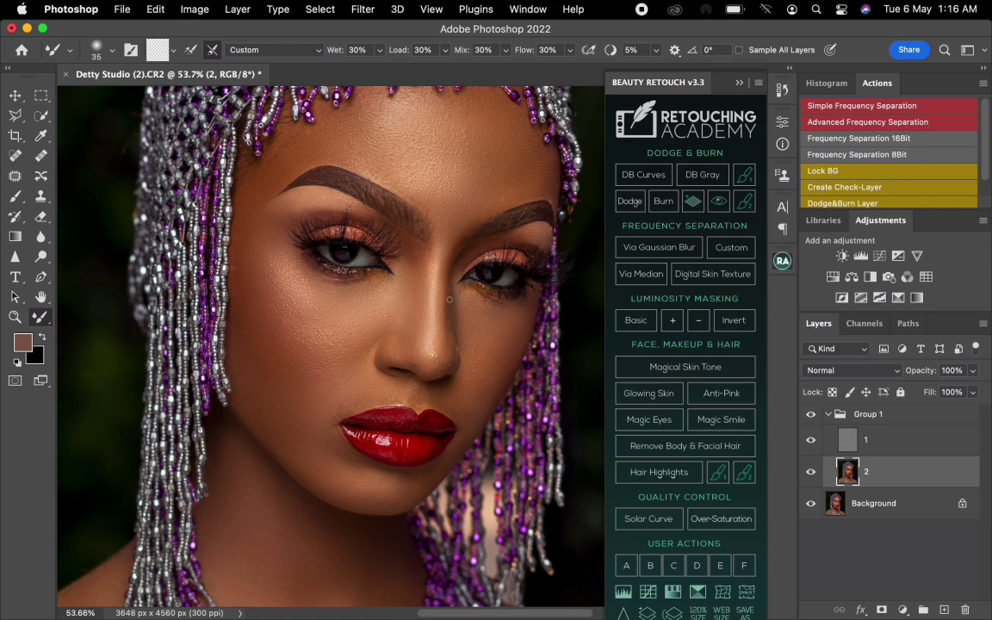
scroll(449, 300, down, 3)
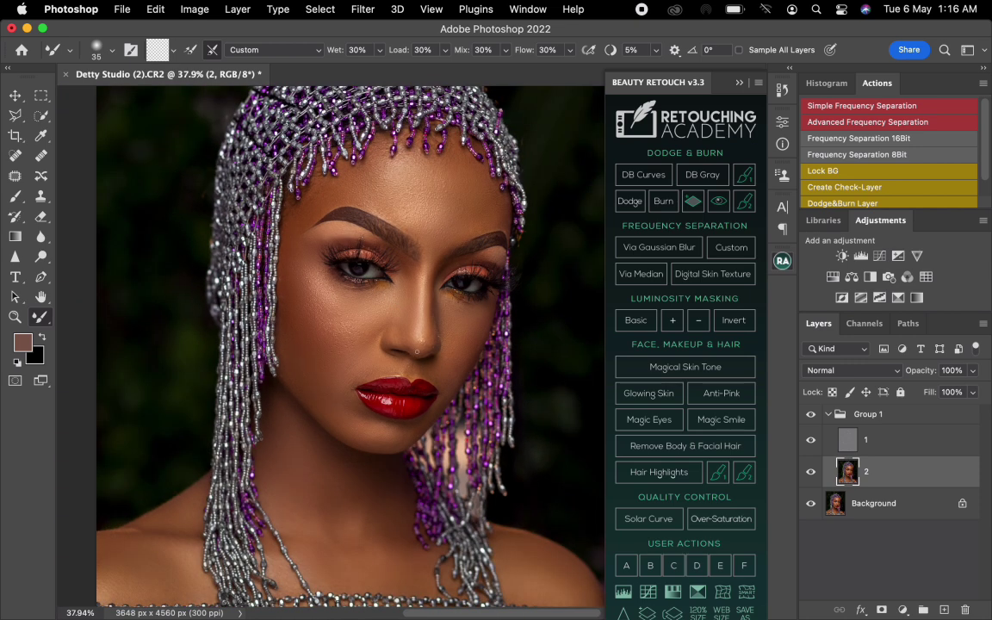
scroll(417, 350, down, 2)
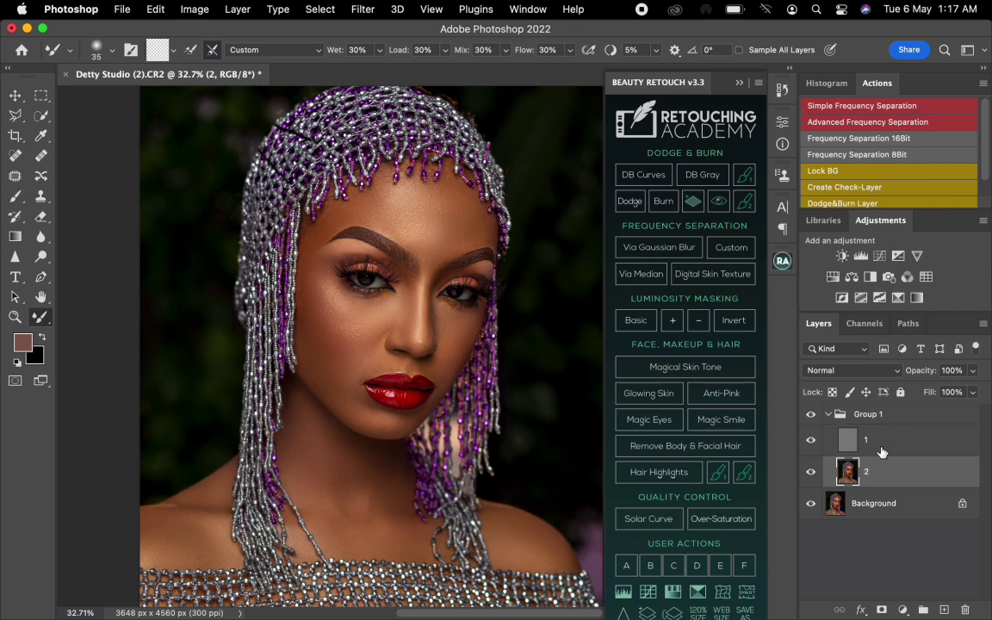
click(883, 450)
key(s)
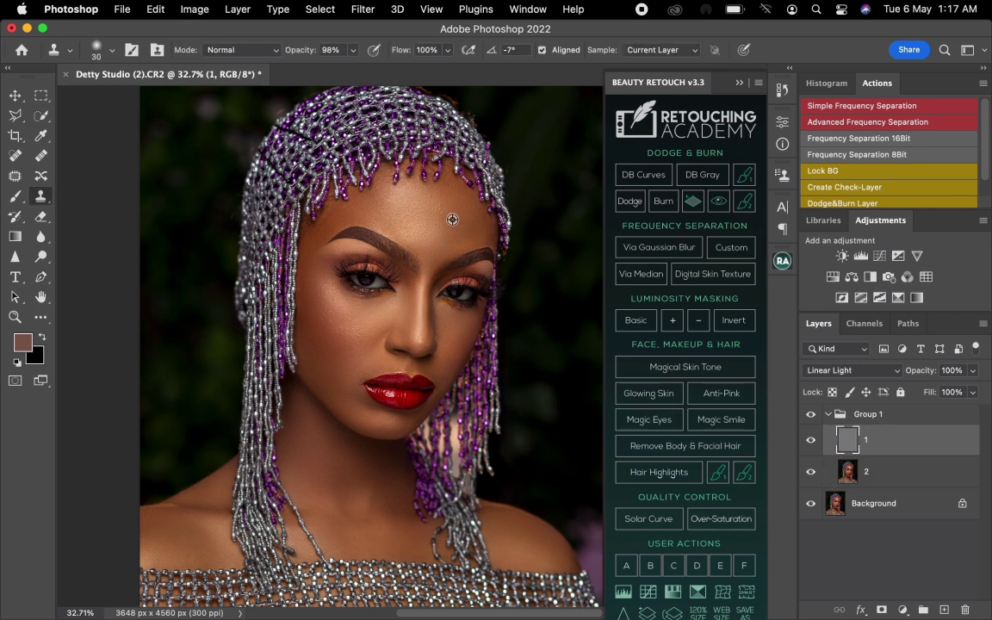
click(913, 483)
key(b)
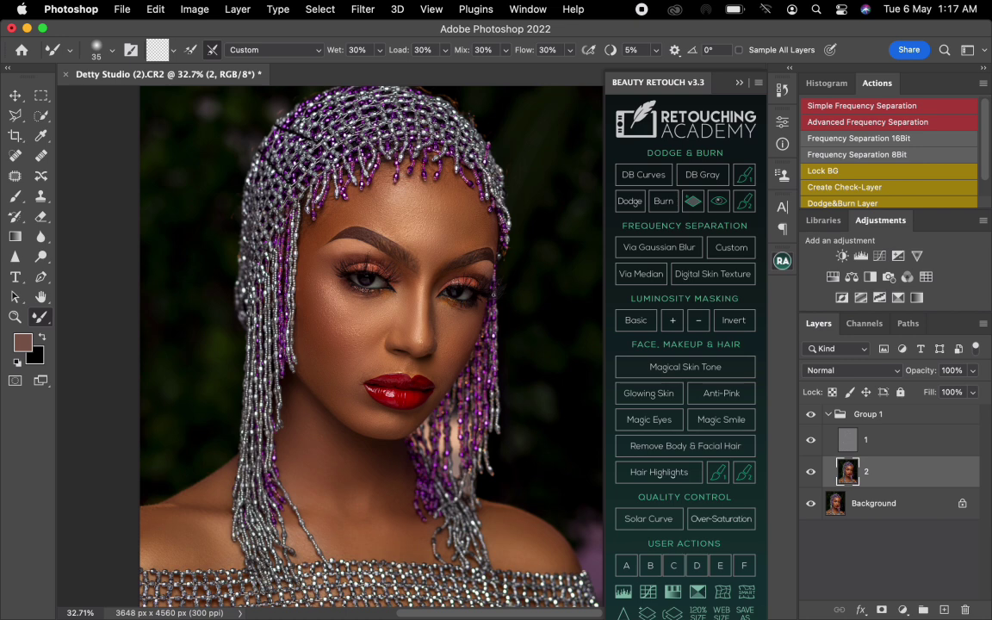
key(bracketright)
key(bracketright)
key(bracketright)
key(bracketright)
key(bracketright)
key(bracketright)
key(bracketright)
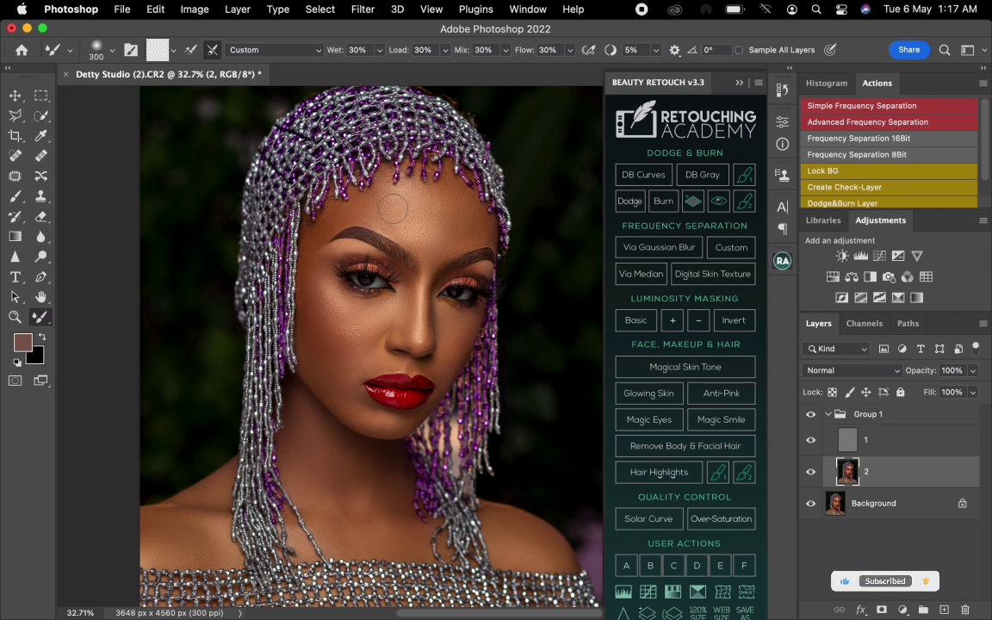
key(bracketright)
mouse_move(455, 222)
mouse_down()
mouse_move(458, 212)
mouse_move(479, 226)
mouse_move(429, 217)
mouse_up()
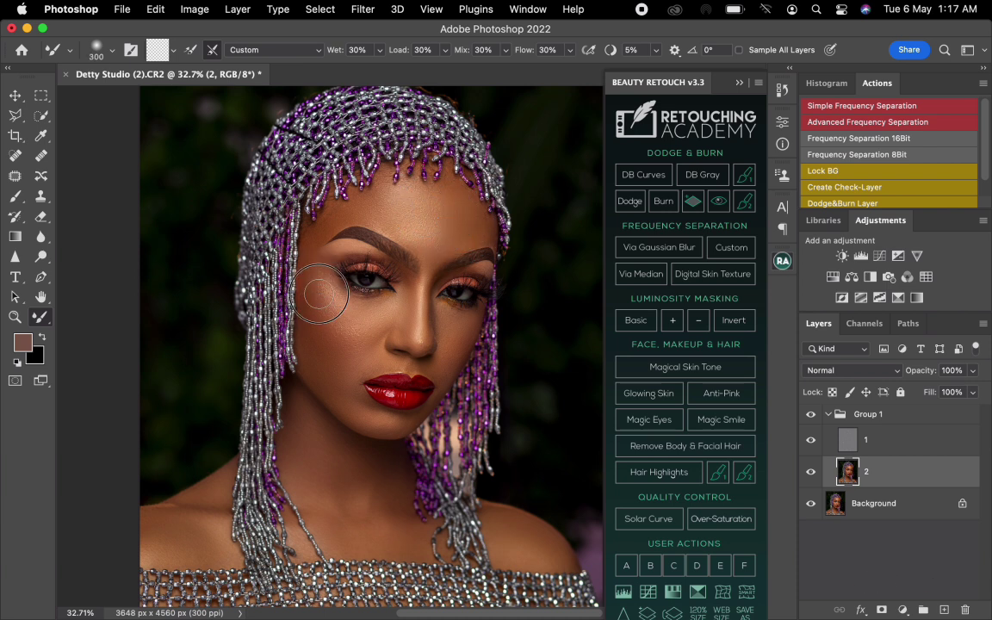
Smooth the cheek tones on the image's left side with the Mixer Brush at 200 to 300
key(bracketright)
key(bracketright)
key(bracketright)
key(bracketright)
key(bracketright)
key(bracketright)
key(bracketright)
key(bracketright)
key(bracketright)
Compare the portrait before and after retouching by toggling the visibility of Group 1
click(812, 417)
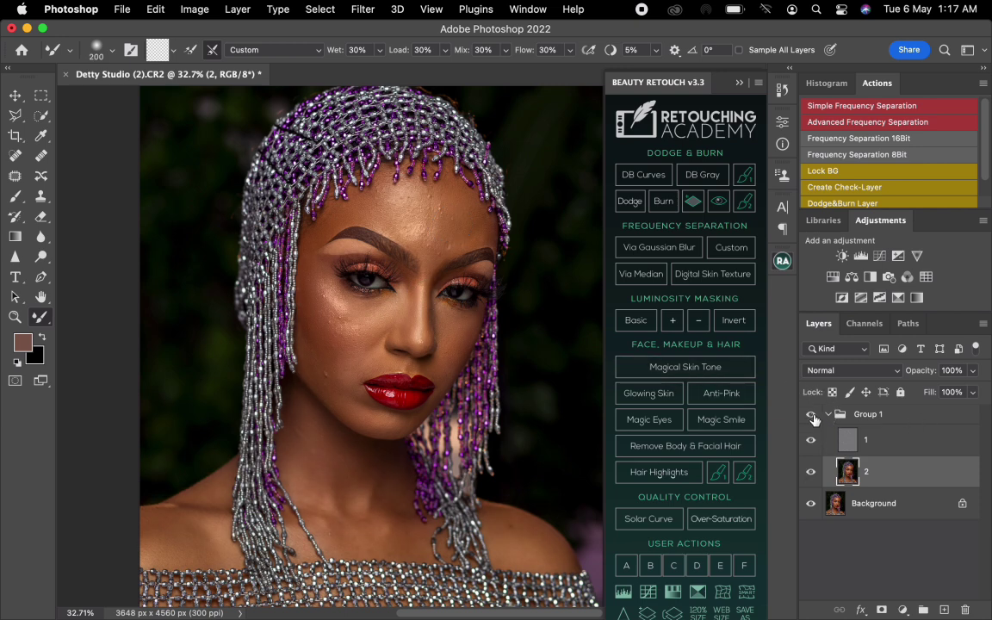
click(812, 416)
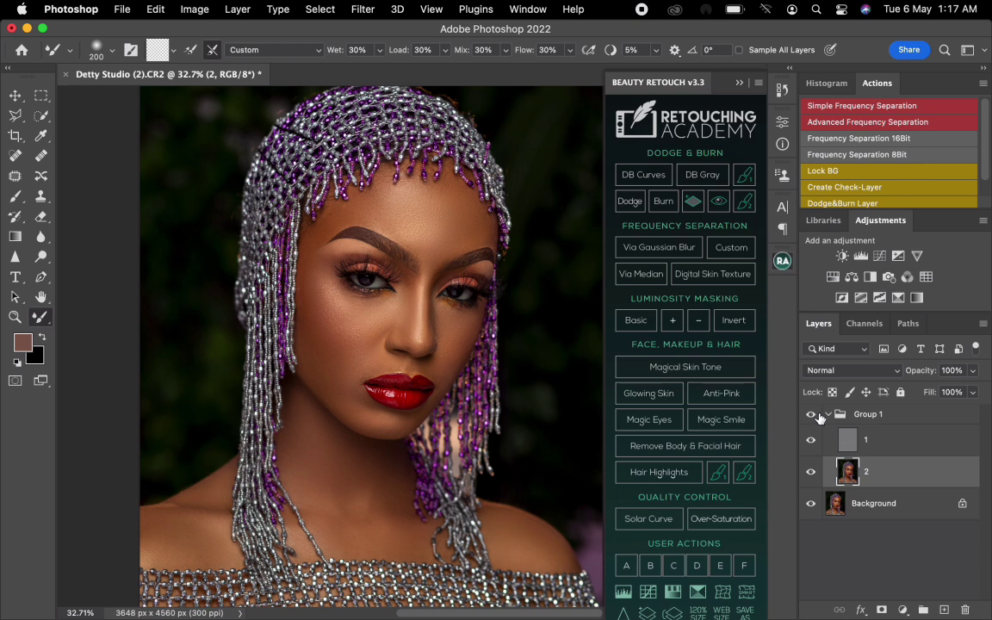
click(818, 414)
click(818, 414)
Refine the tones around the nose and adjoining cheek with the Mixer Brush at 100 to 200, then compare with Group 1 hidden and shown
key(bracketleft)
key(bracketleft)
key(bracketleft)
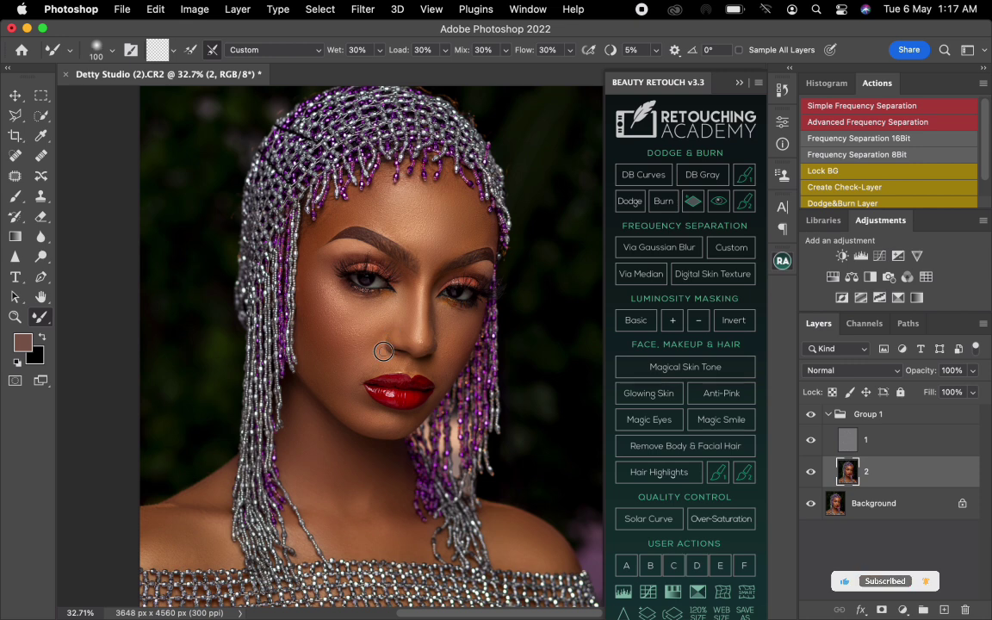
key(bracketright)
key(bracketright)
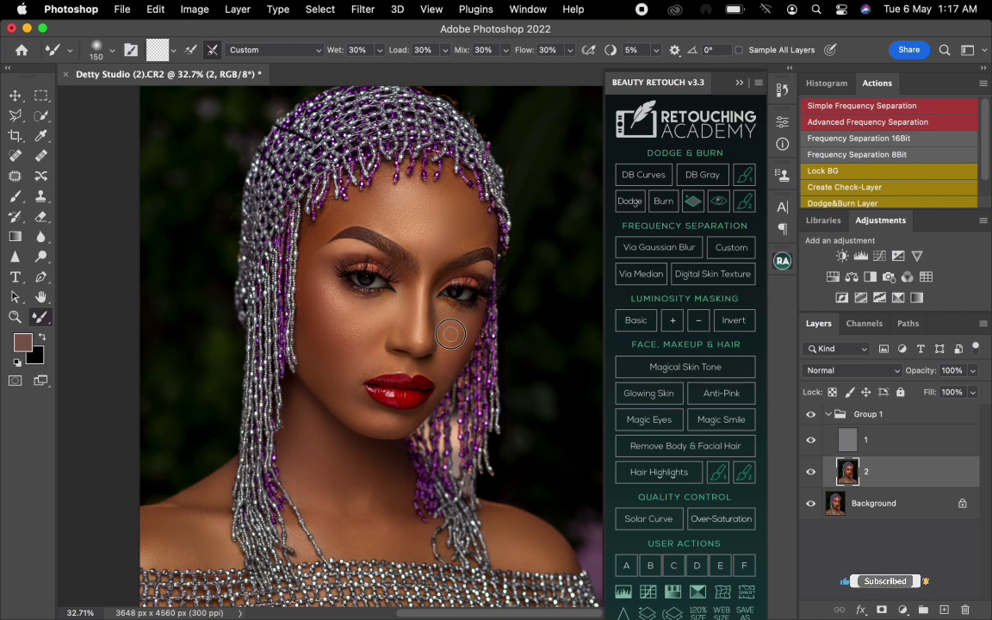
key(bracketright)
key(bracketright)
key(bracketright)
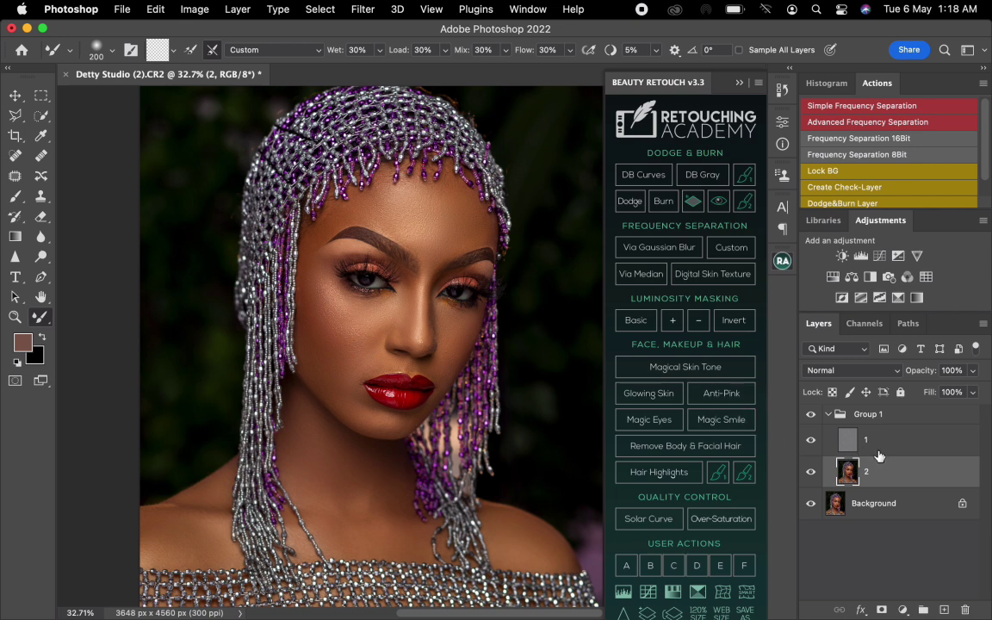
click(811, 415)
click(812, 416)
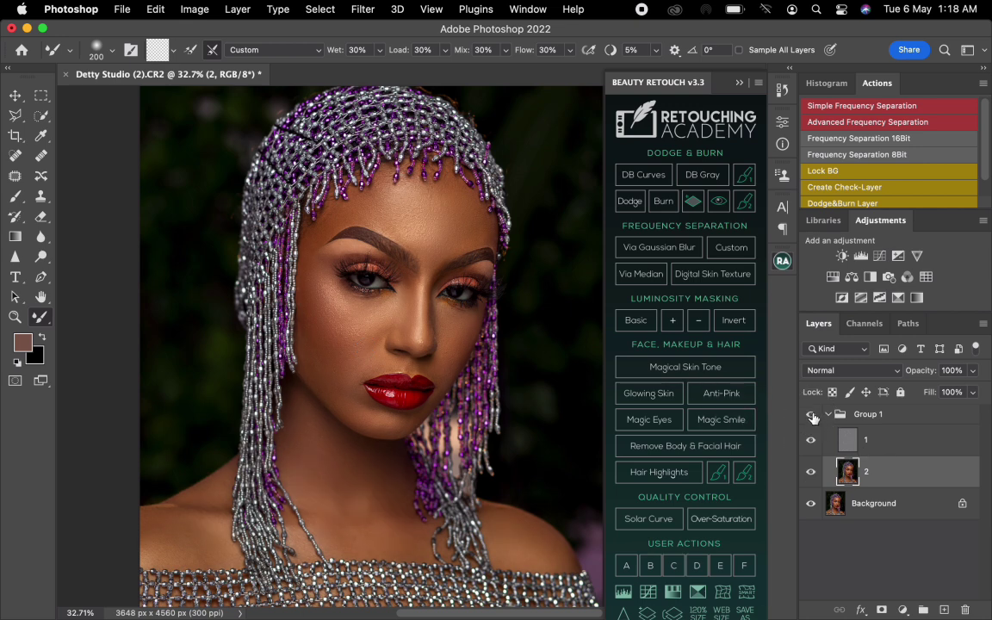